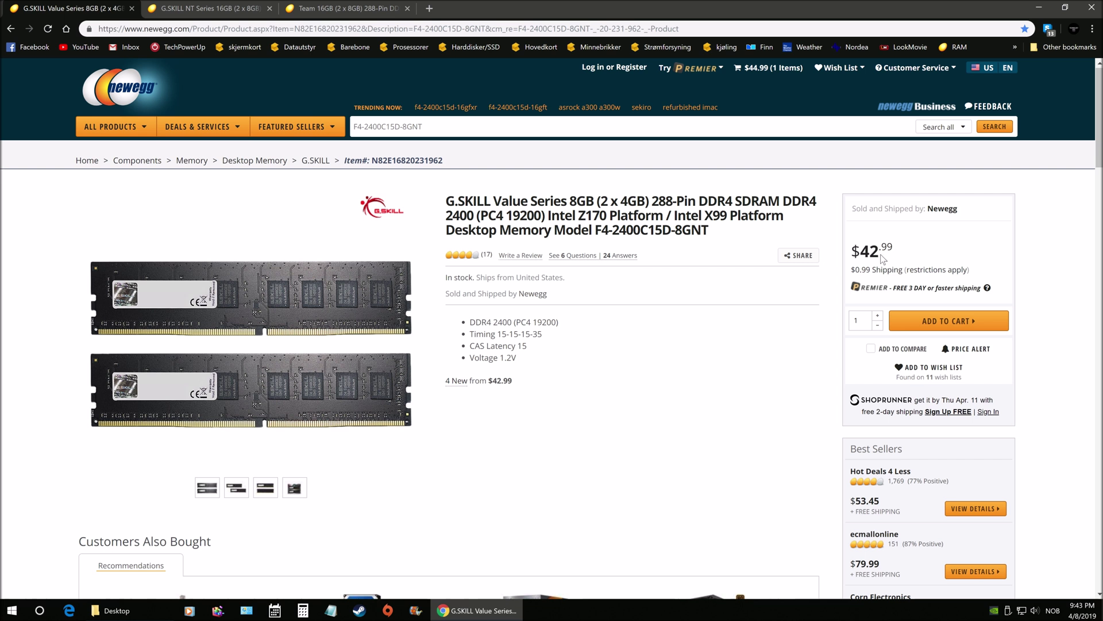
Step: Compare the NT Series 16GB, Team 16GB 3200 and Value Series 8GB product tabs, ending on NT Series
left_click(190, 9)
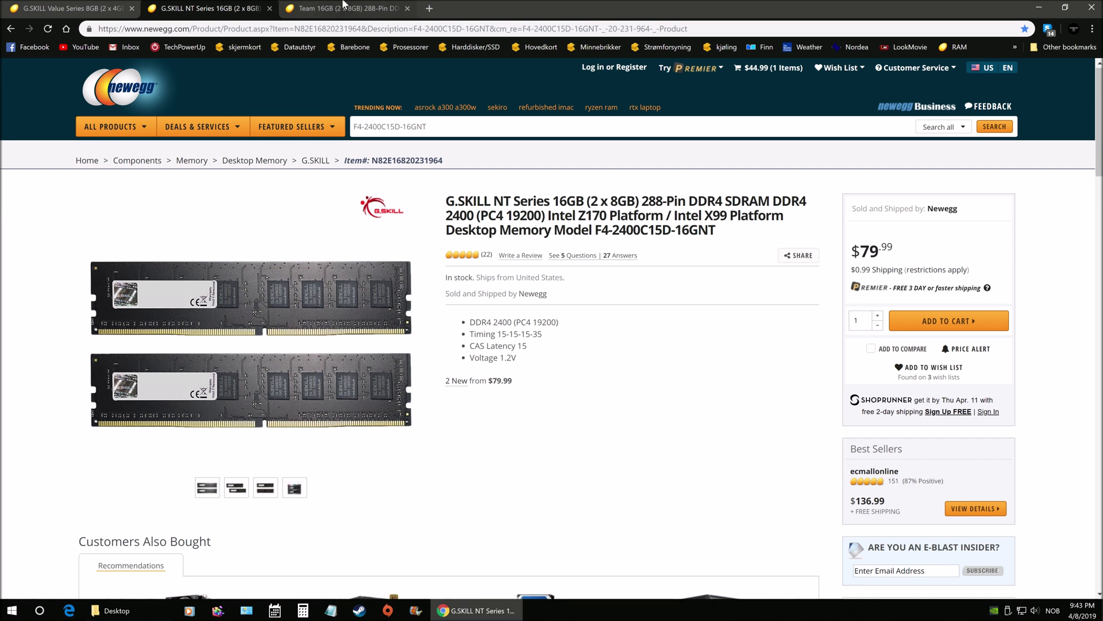
left_click(344, 8)
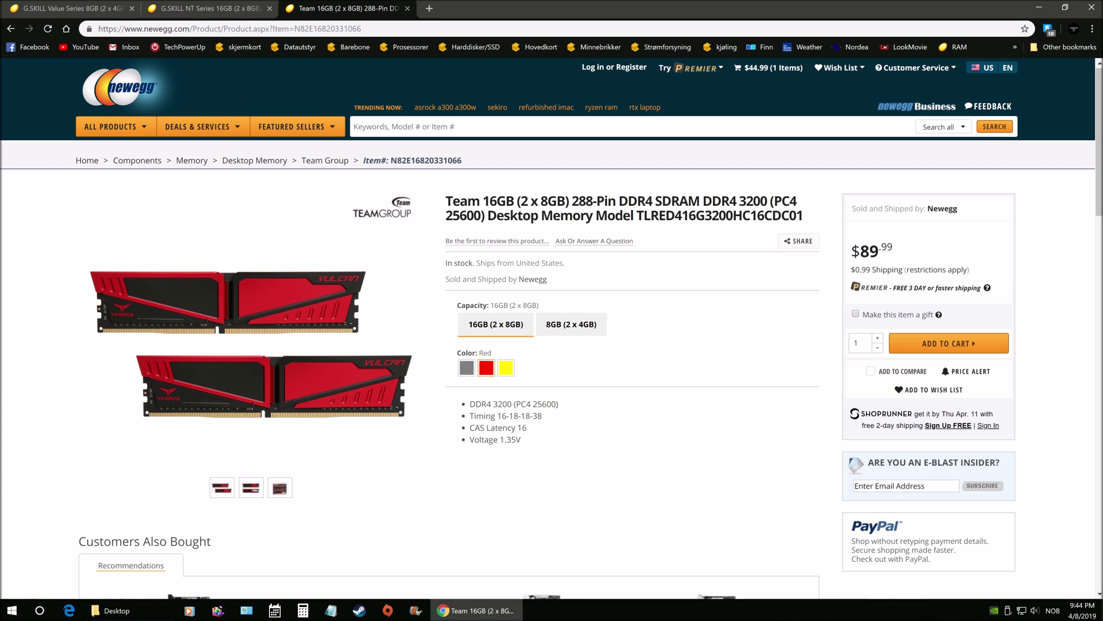
key("ctrl+shift+Tab")
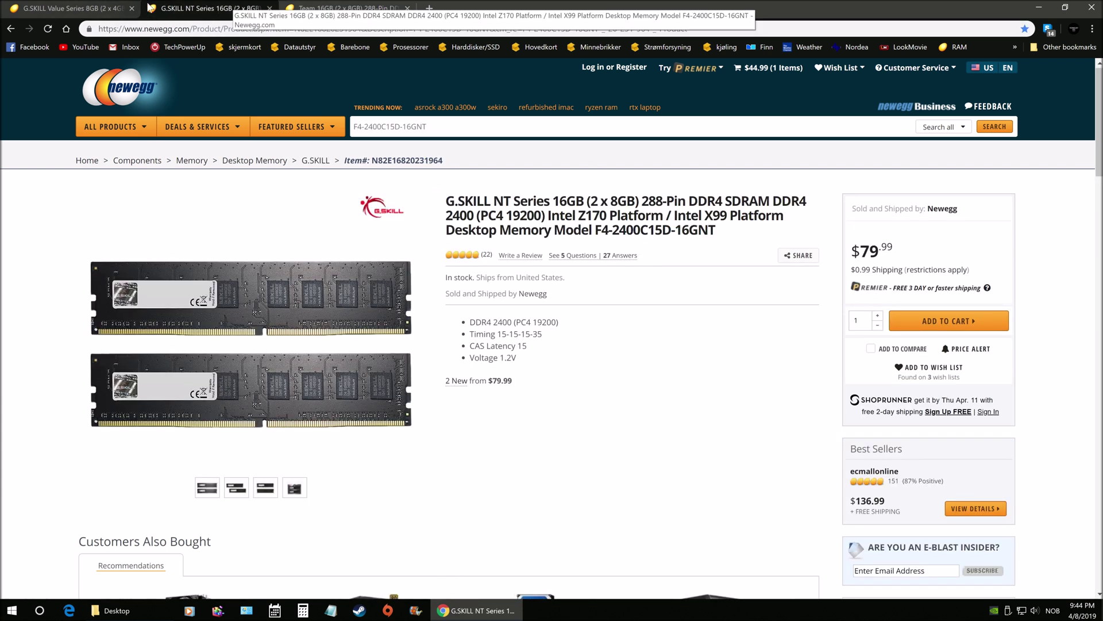
left_click(92, 8)
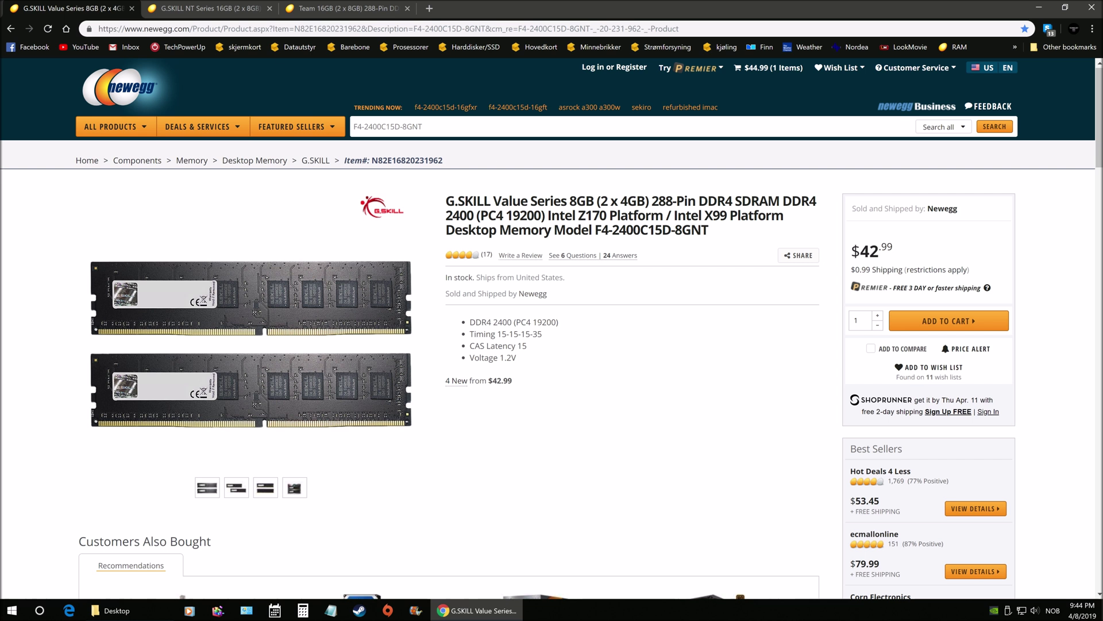
left_click(214, 12)
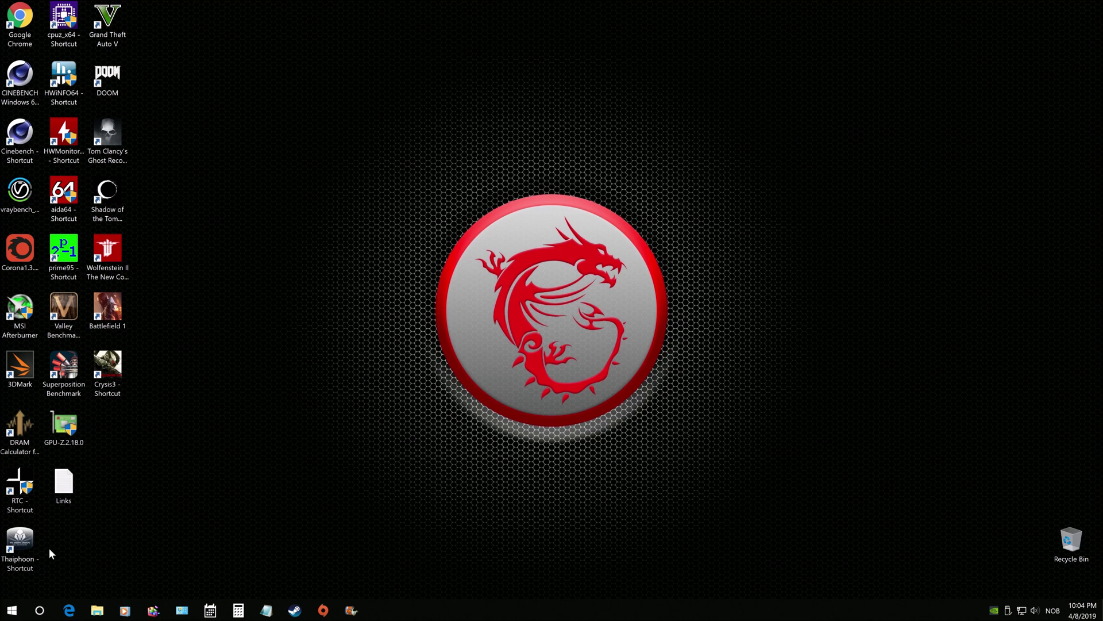
Step: Launch Thaiphoon Burner and read the SPD of the G.Skill module at SMBus address 53h
double_click(28, 544)
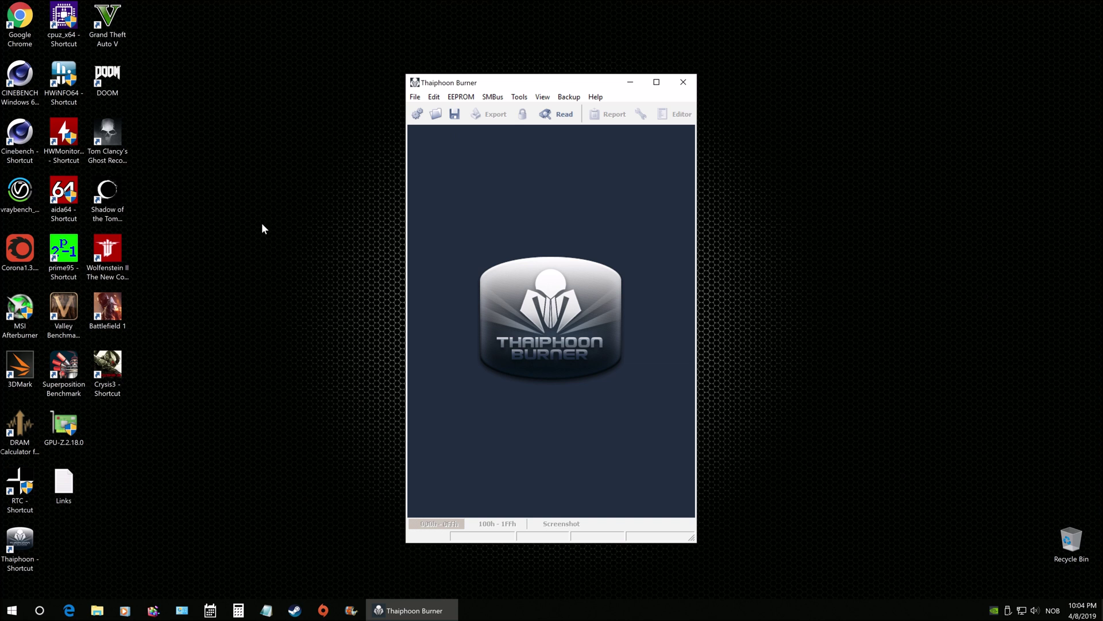
left_click(562, 117)
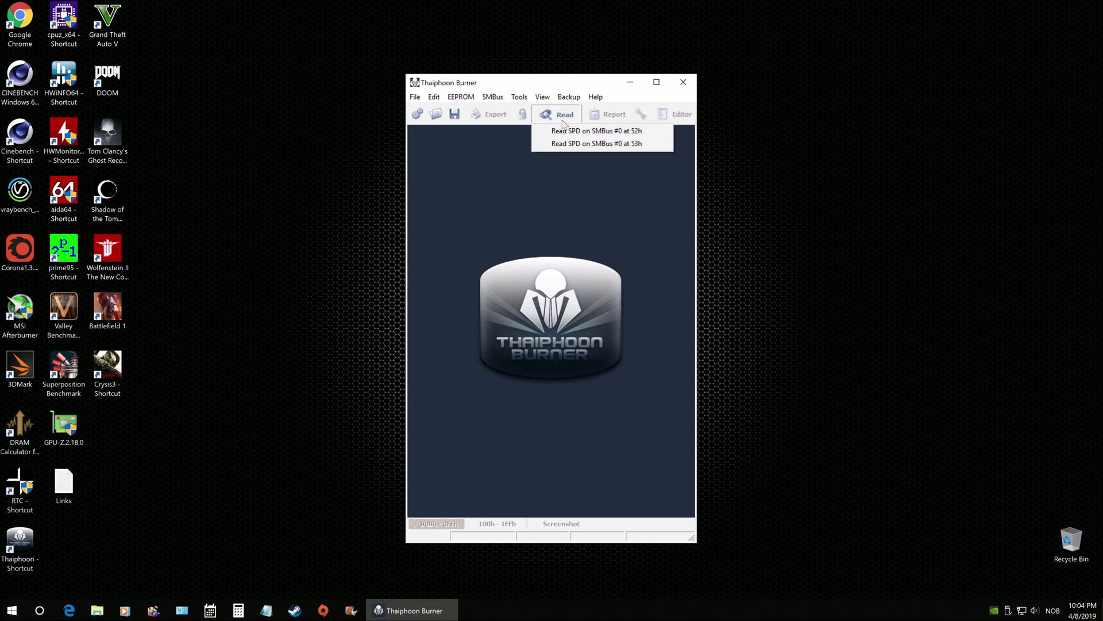
left_click(569, 143)
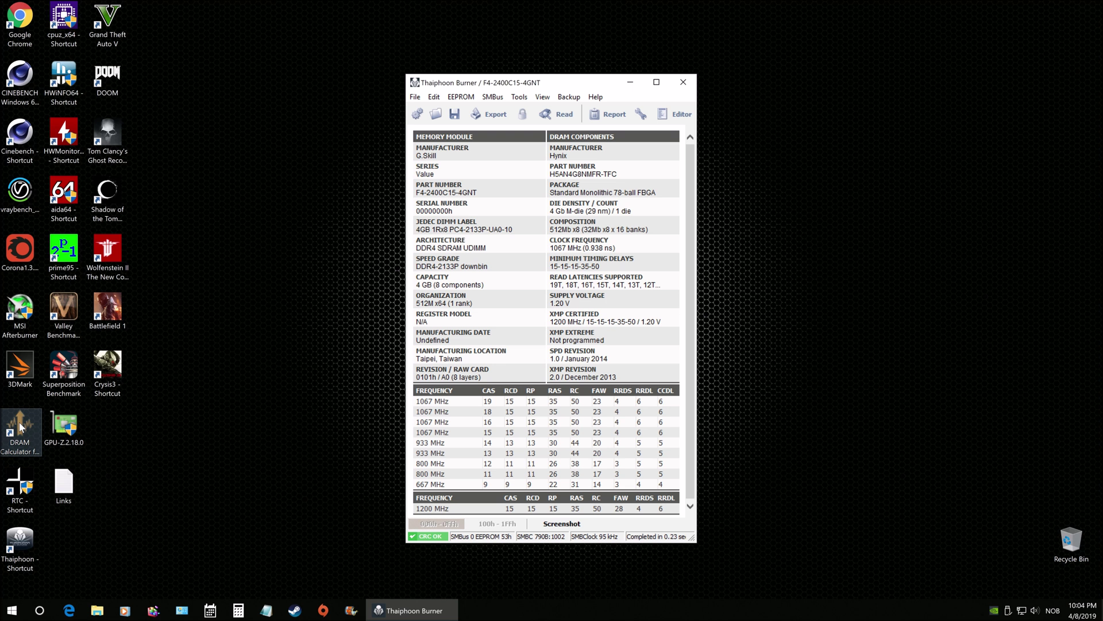
Step: Launch DRAM Calculator for Ryzen and arrange it beside the Thaiphoon Burner window
double_click(20, 426)
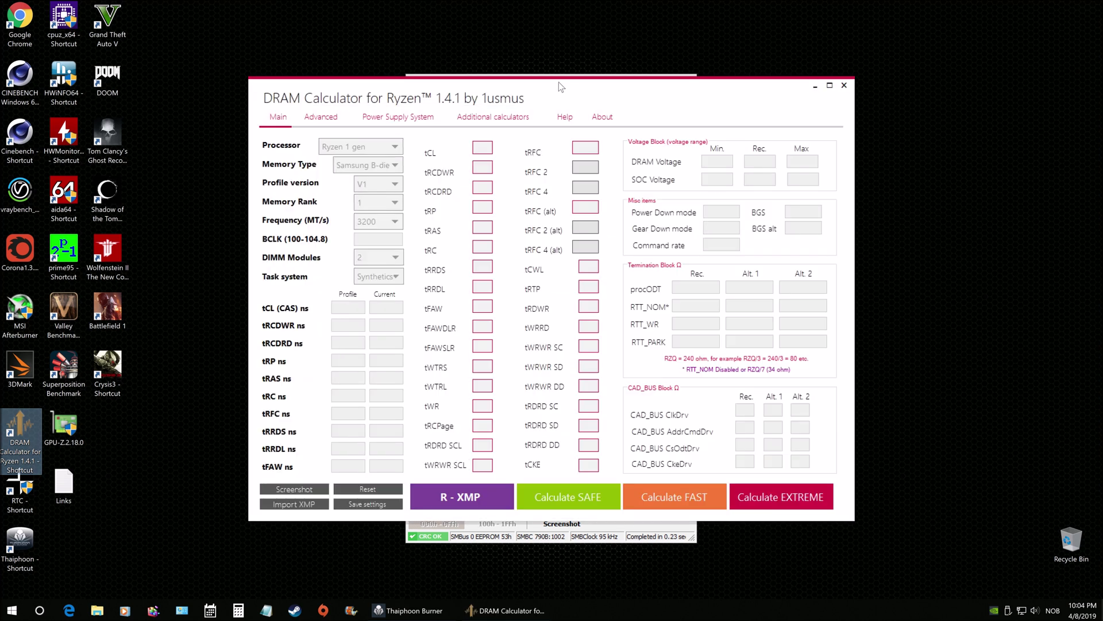
left_click_drag(562, 87, 810, 101)
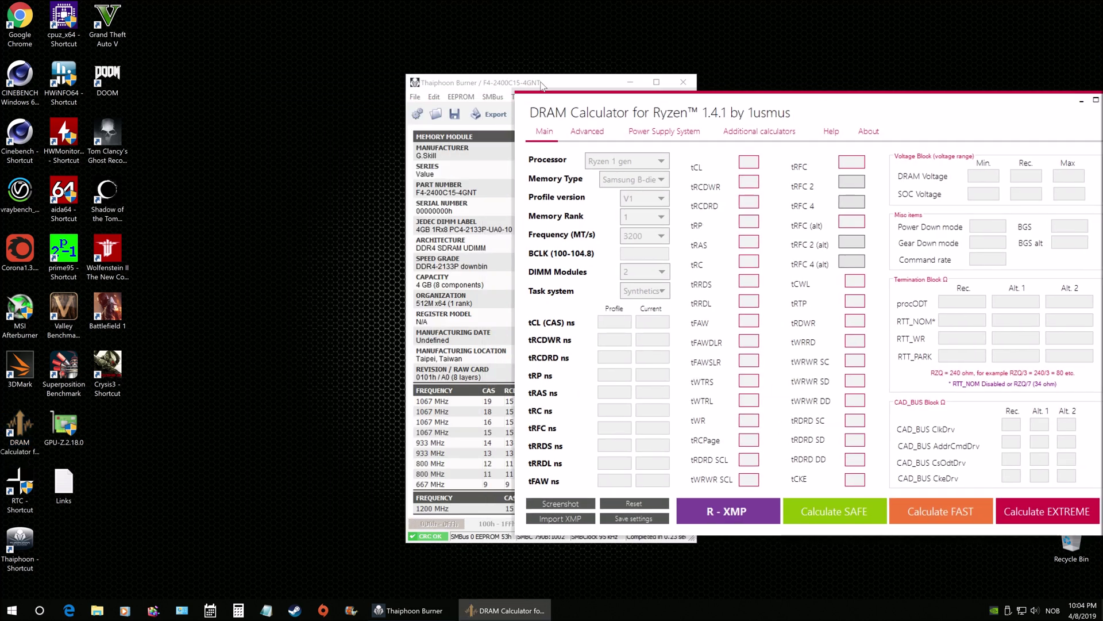
left_click_drag(542, 85, 353, 80)
left_click_drag(775, 100, 769, 61)
Step: Set processor Ryzen + gen, memory type Hynix MFR, BCLK 100, task Games, and load R-XMP timings
left_click(633, 122)
left_click(635, 152)
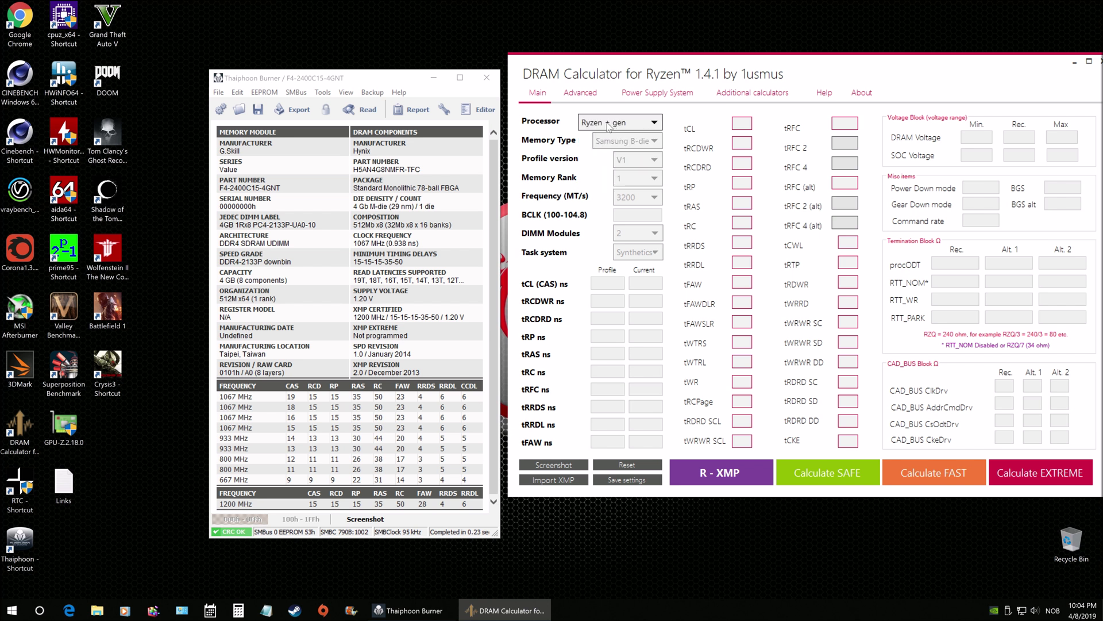
left_click(652, 141)
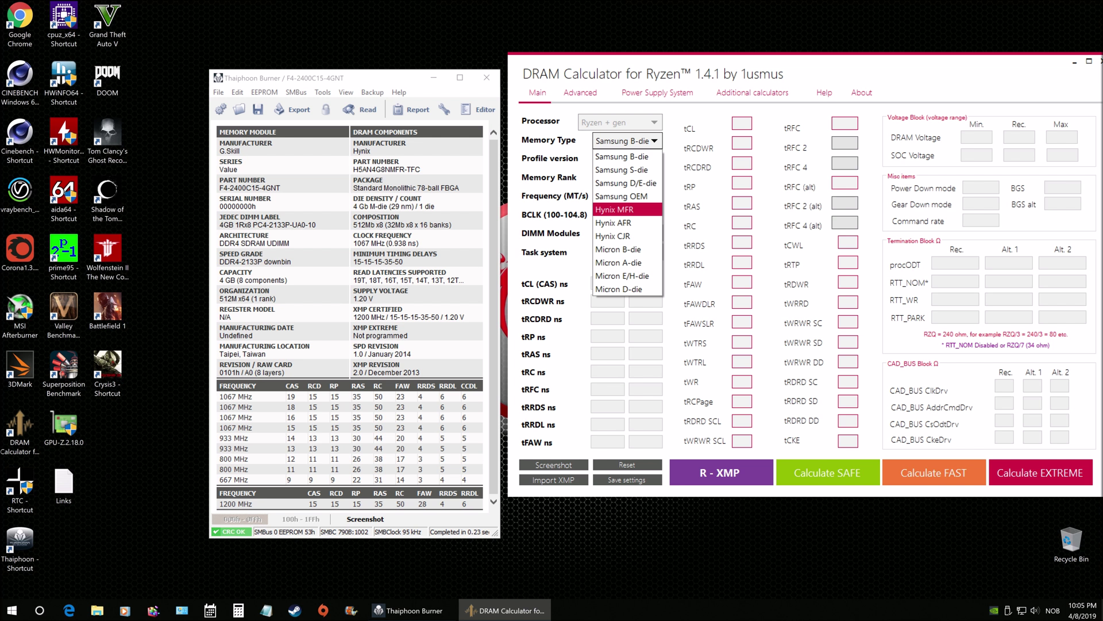
left_click(631, 212)
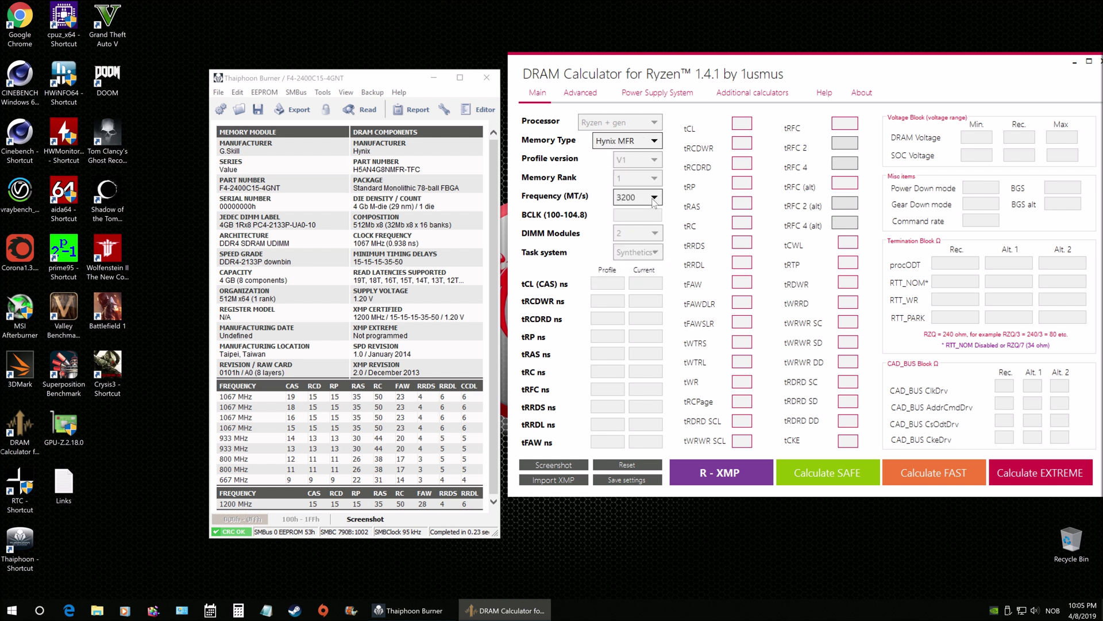
left_click(638, 214)
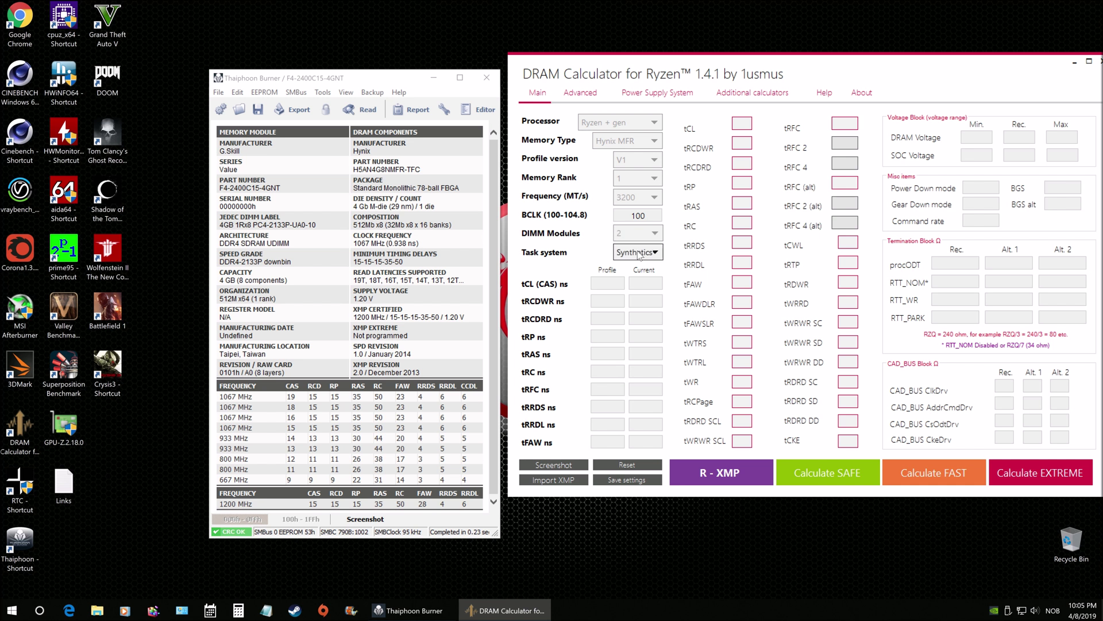
left_click(638, 252)
left_click(635, 282)
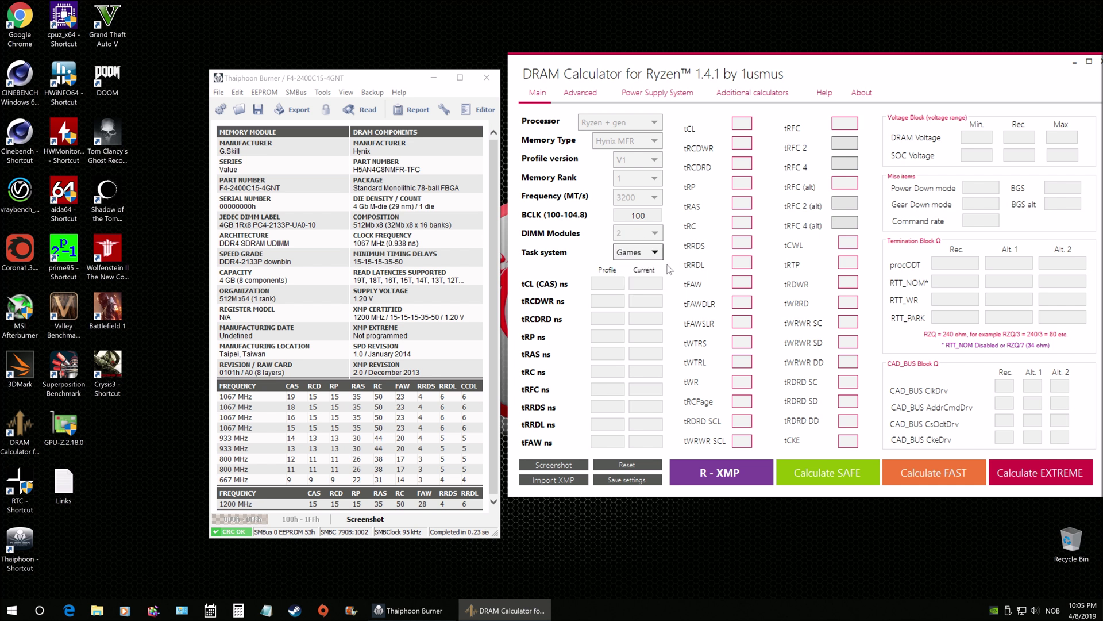
left_click(703, 474)
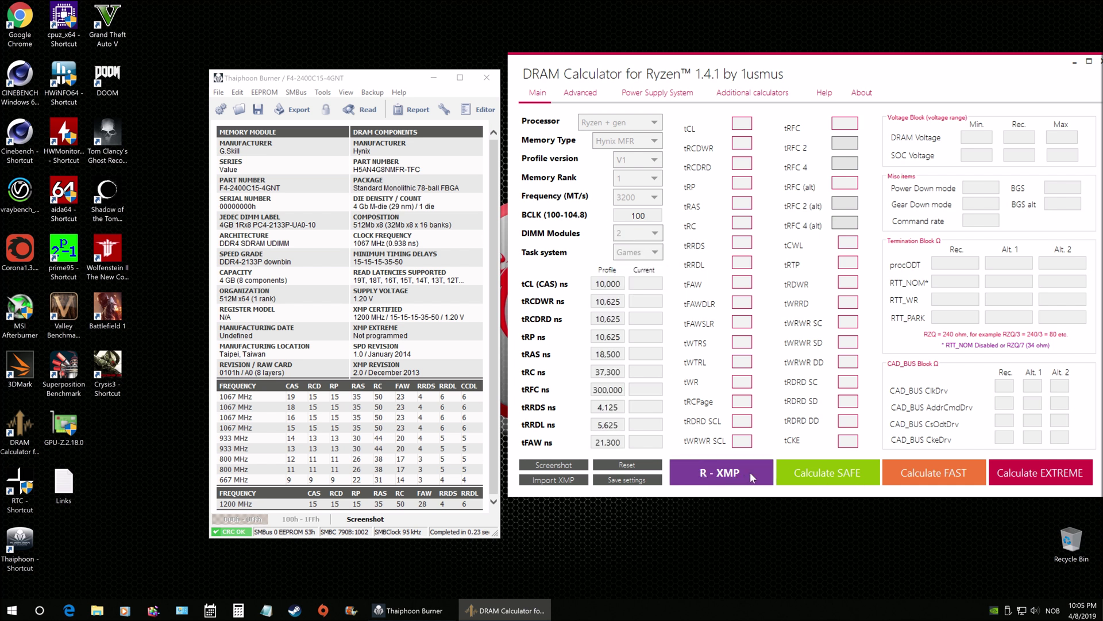
Step: Calculate the SAFE preset, then the FAST preset: tCL 16, tRCDRD 18, tRP 18, tRAS 36
left_click(809, 477)
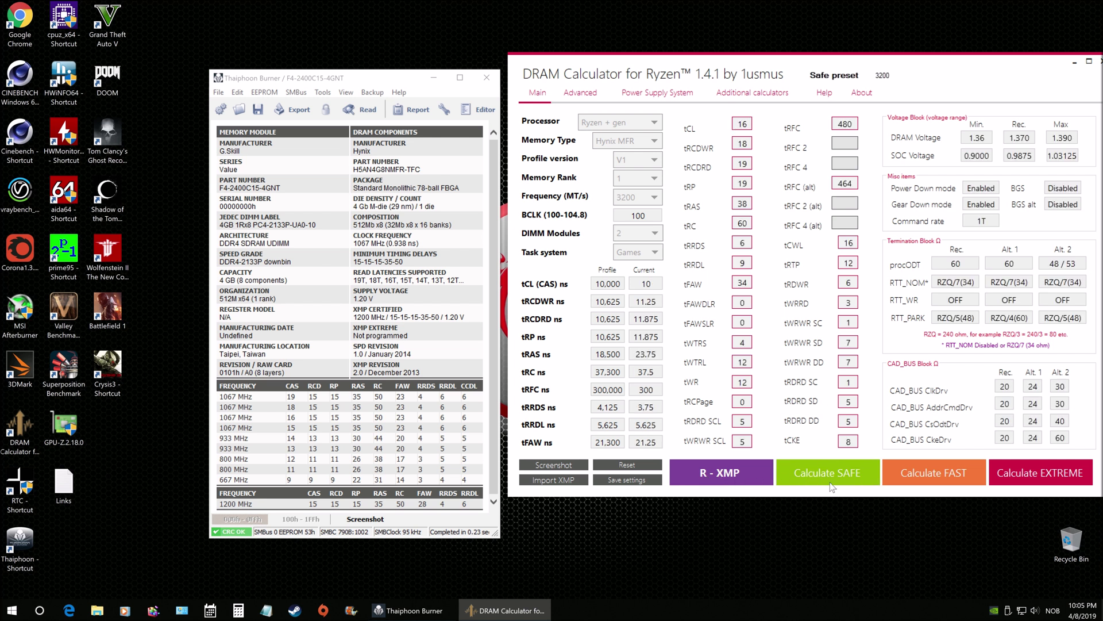
left_click(935, 477)
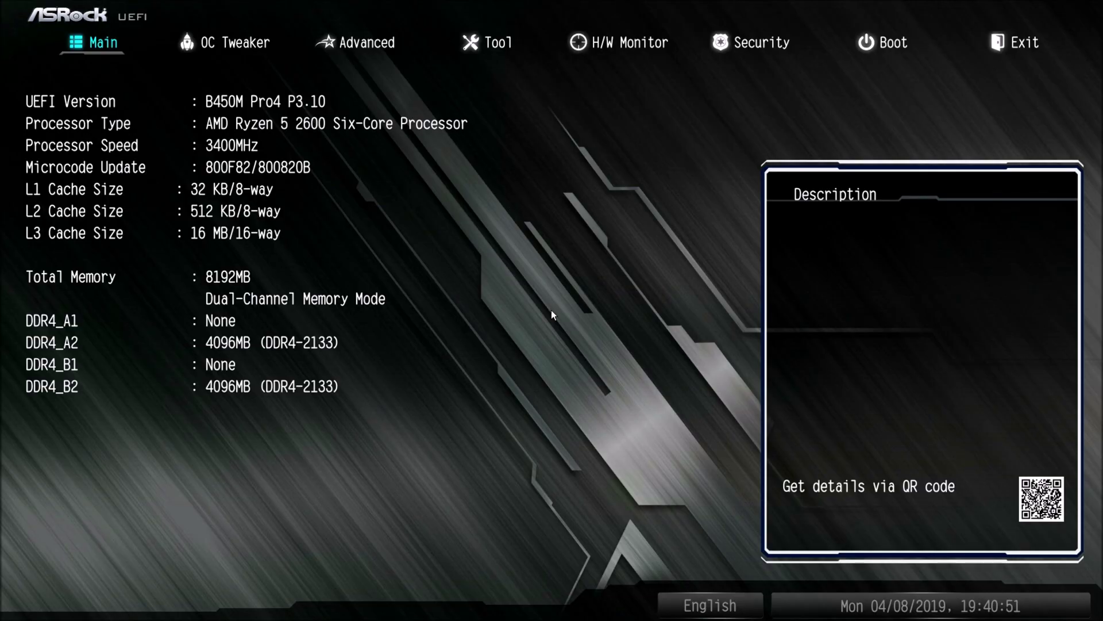
Step: In OC Tweaker, choose DDR4-2666 from the DRAM Frequency list
key("Right")
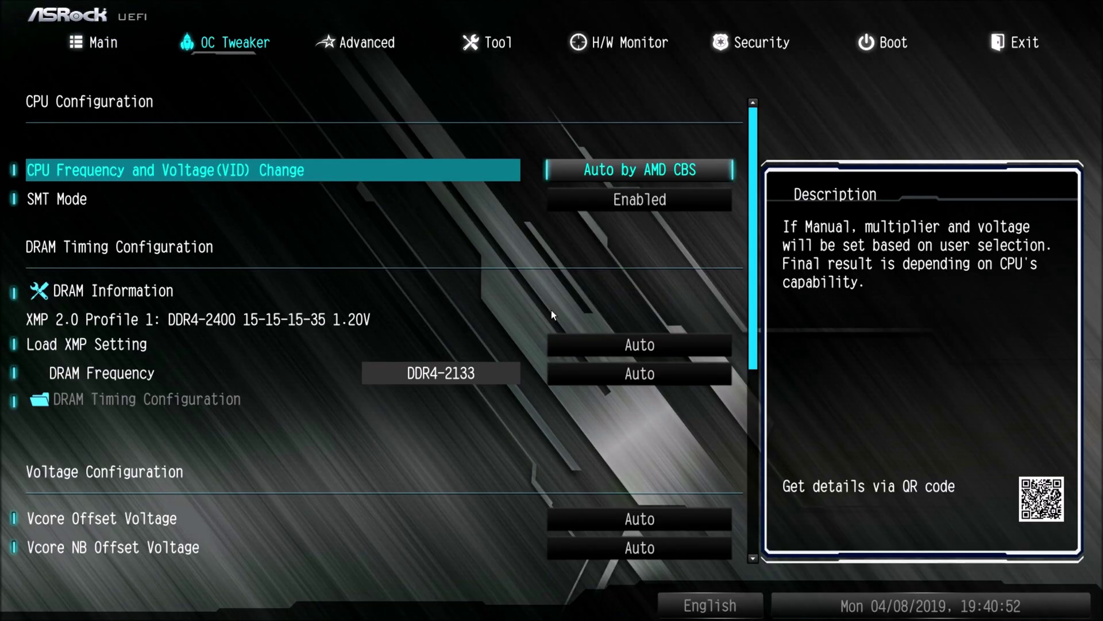
key("Down")
key("Down")
key("Down")
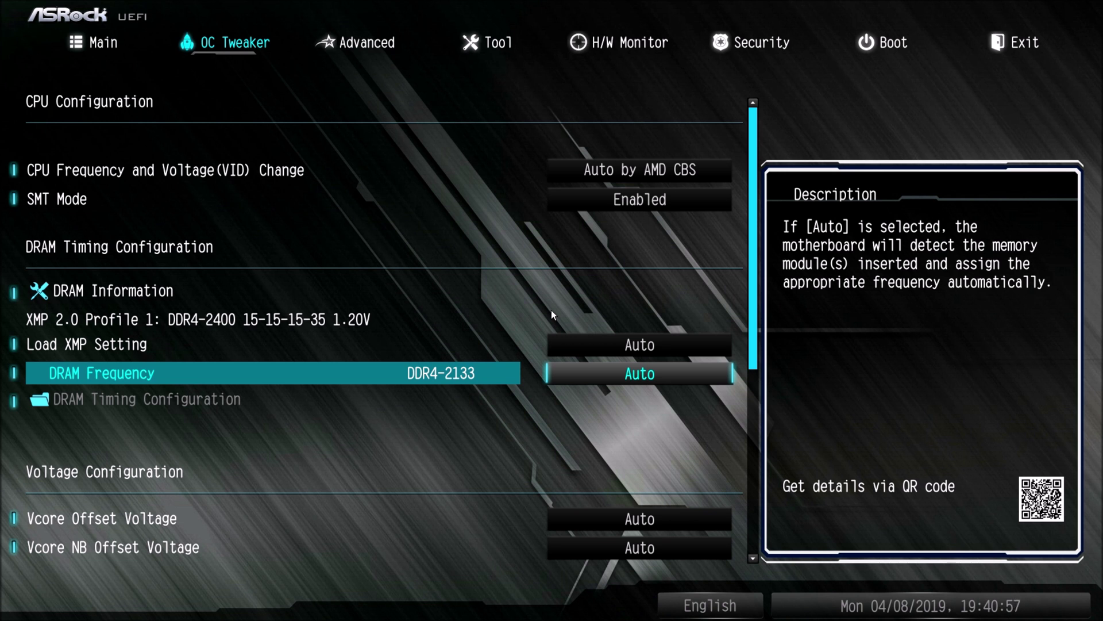
key("Down")
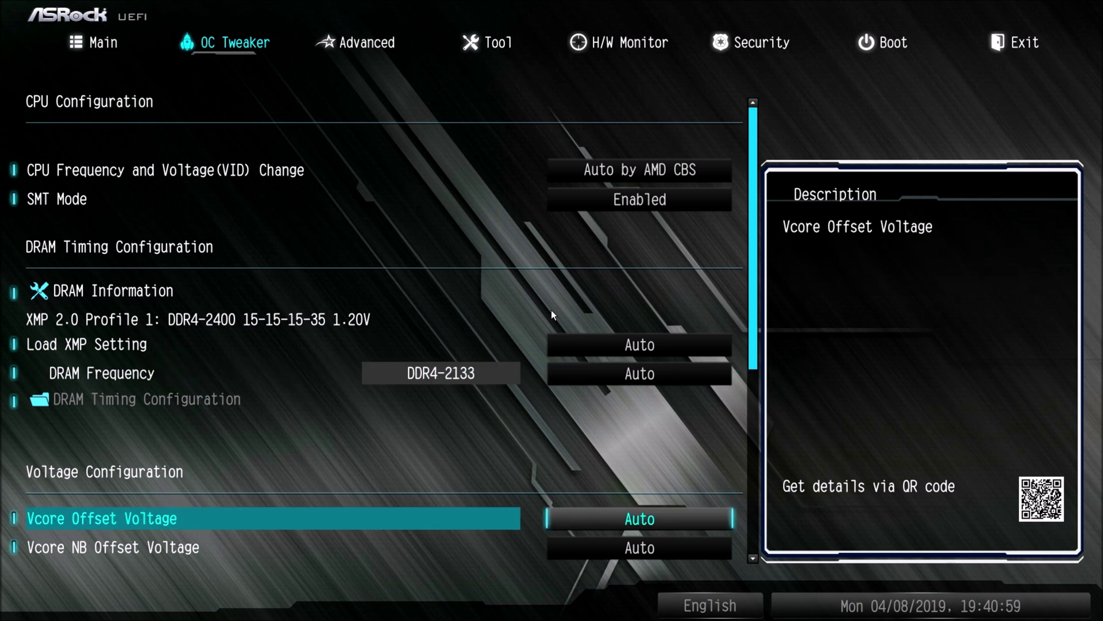
key("Up")
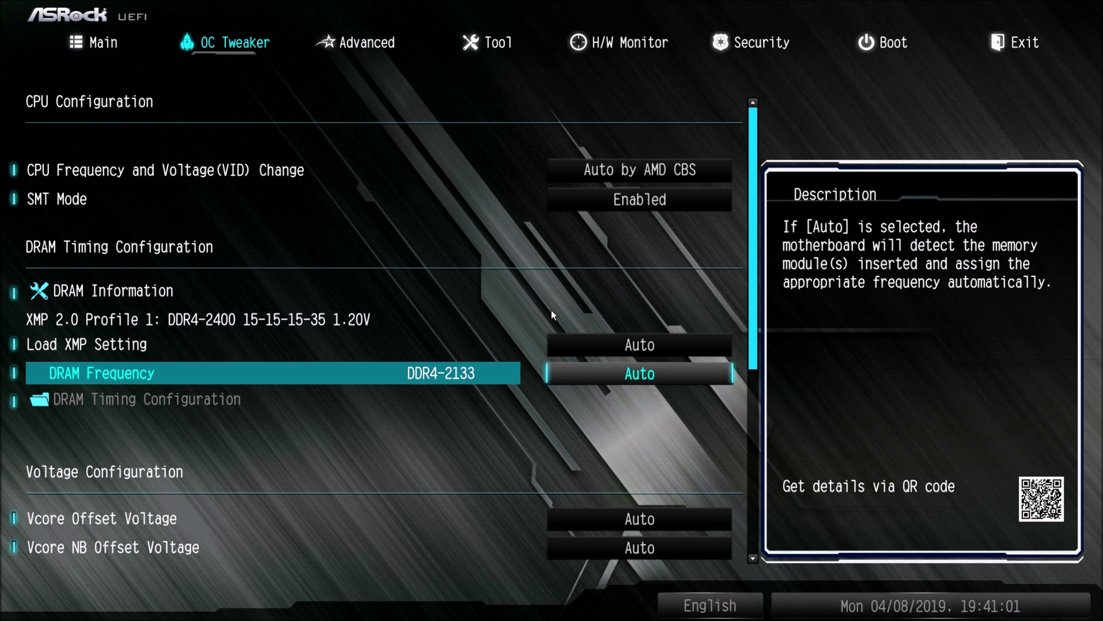
key("Return")
key("Down")
key("Down")
key("Down")
key("Down")
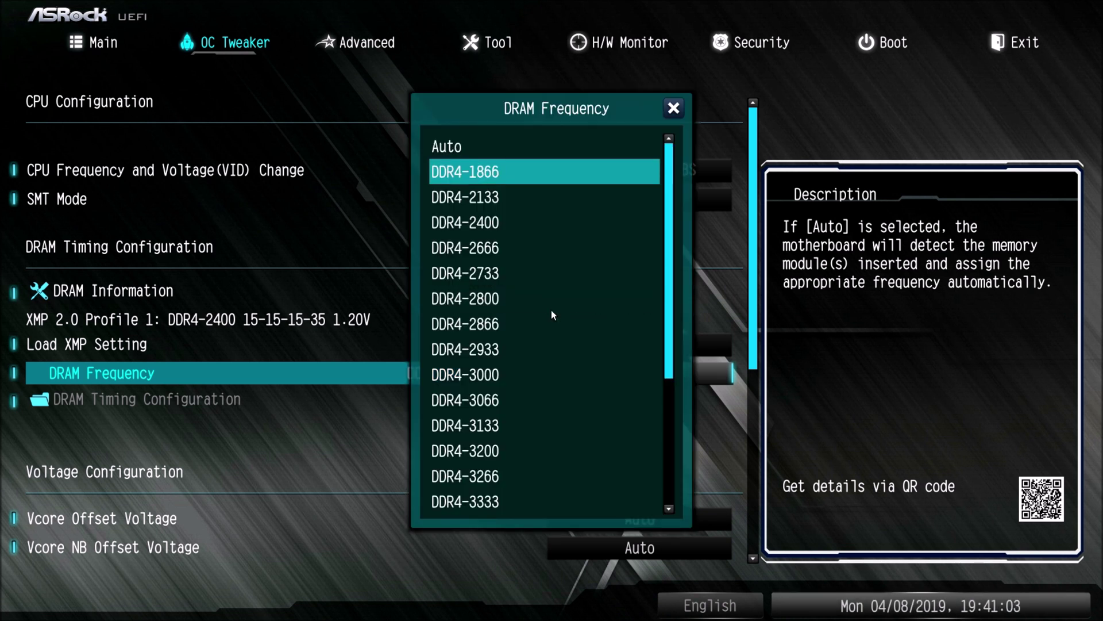
key("Down")
key("Down")
key("Down")
key("Down")
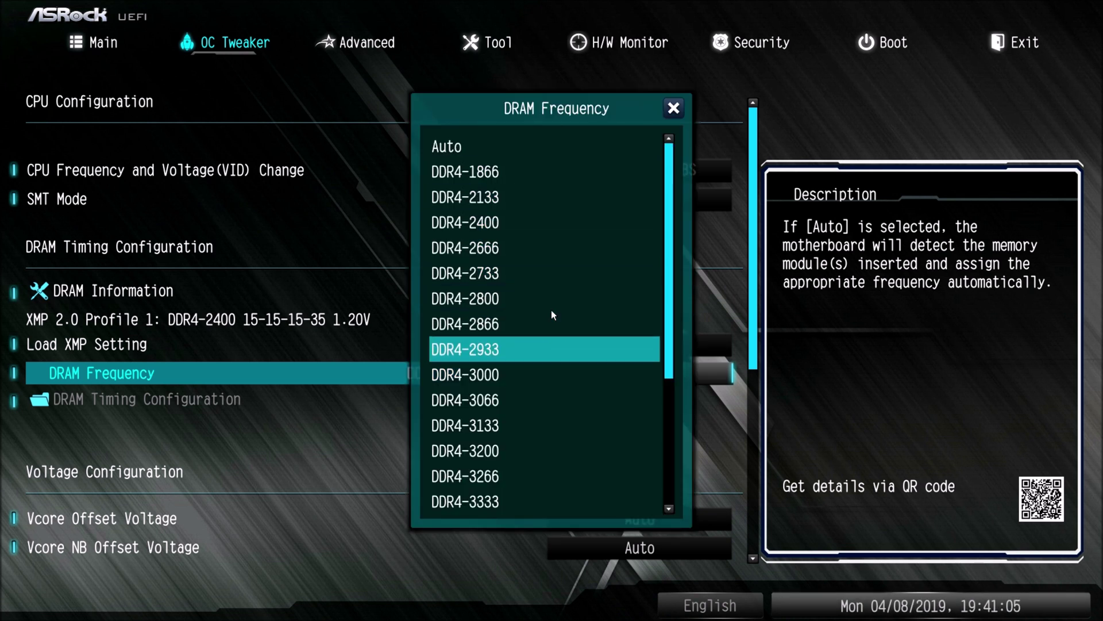
key("Up")
key("Up")
key("Up")
key("Up")
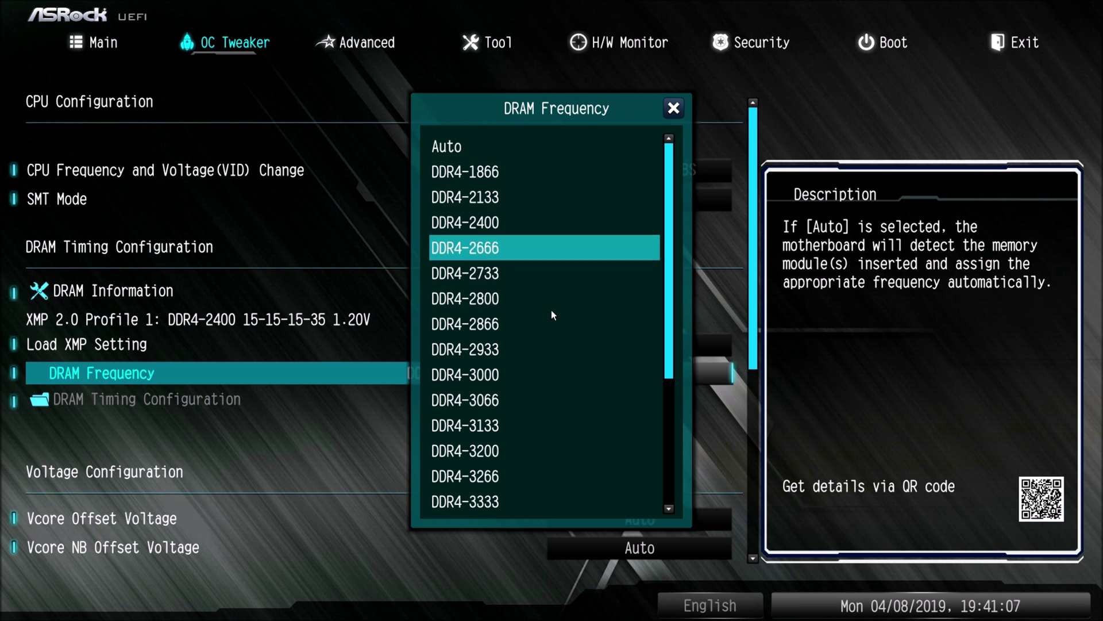
key("Return")
key("Down")
Step: Review the default 15-15-15-35 timings without changes, then save and exit with F10
key("Return")
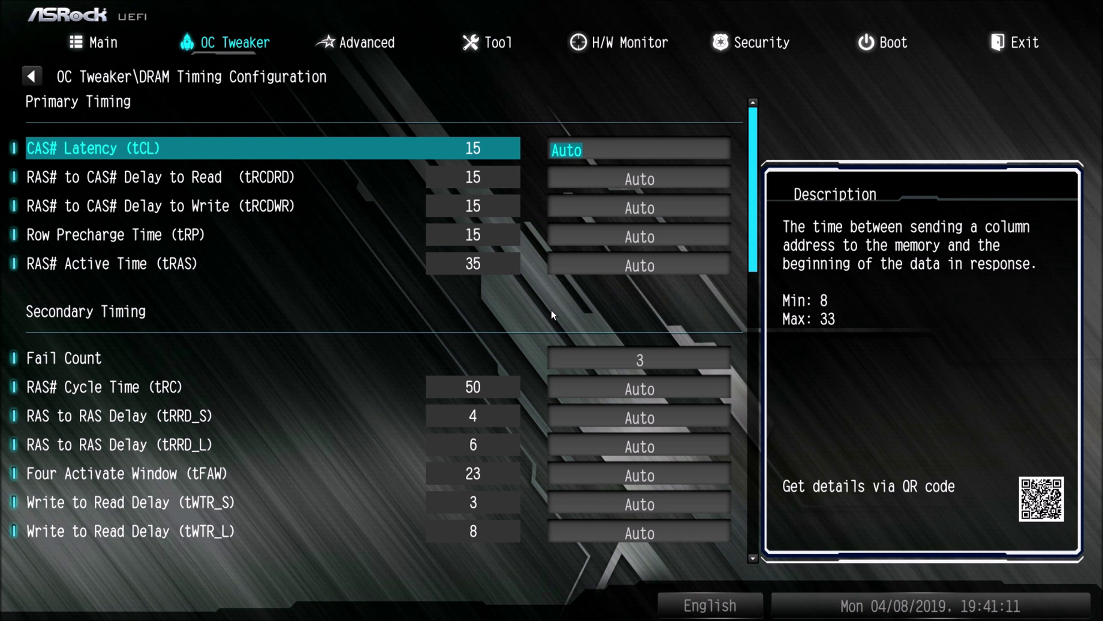
key("Down")
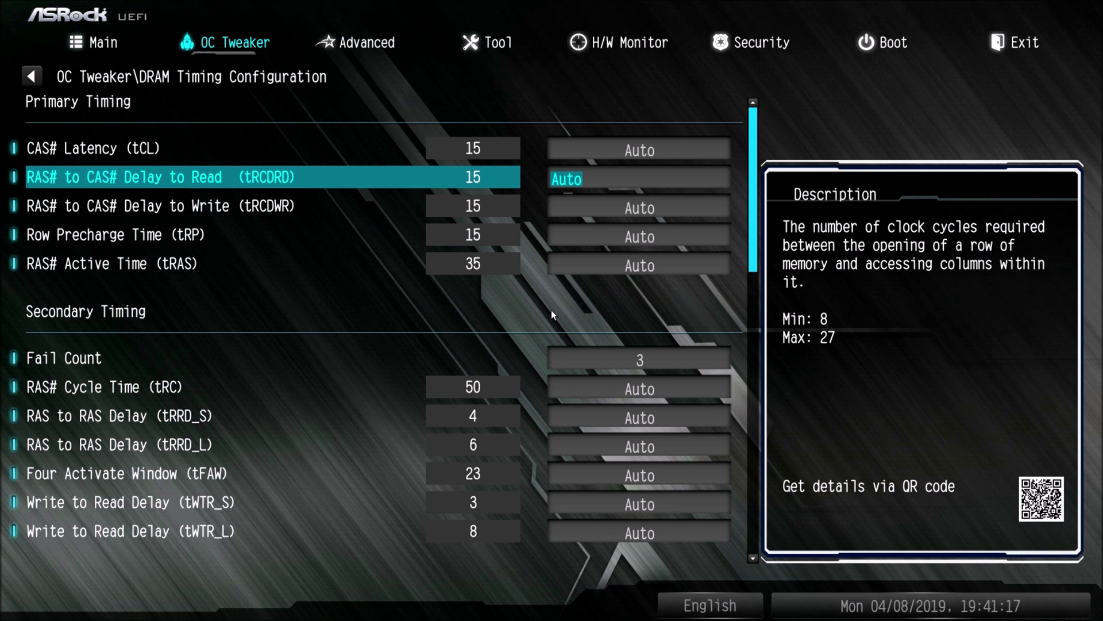
key("Down")
key("Down")
key("Escape")
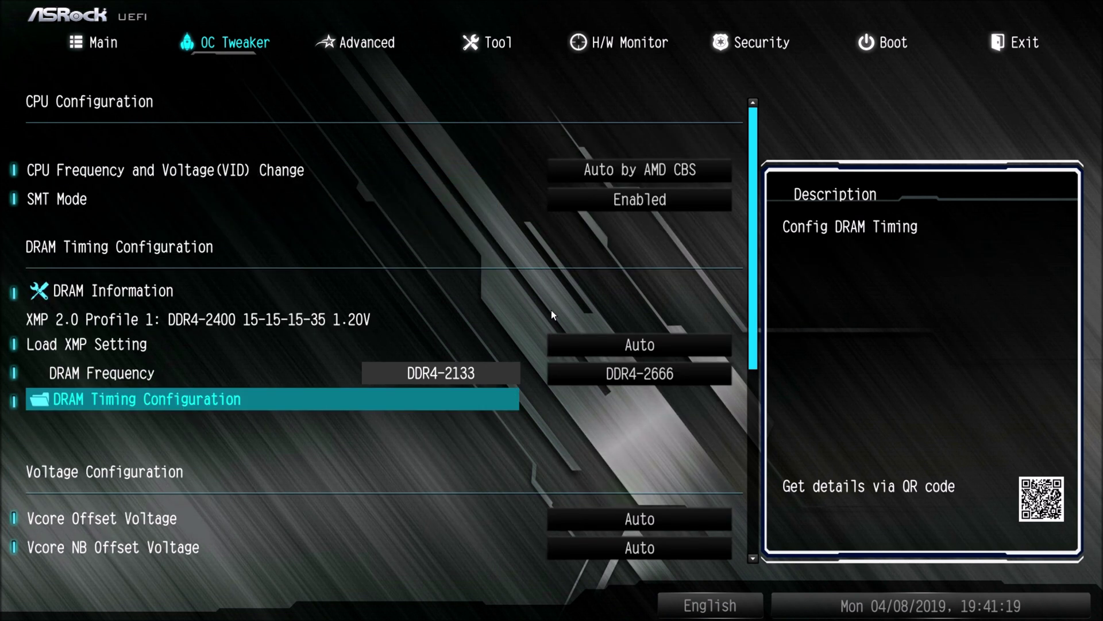
key("Down")
key("Down")
key("Down")
key("Down")
key("Down")
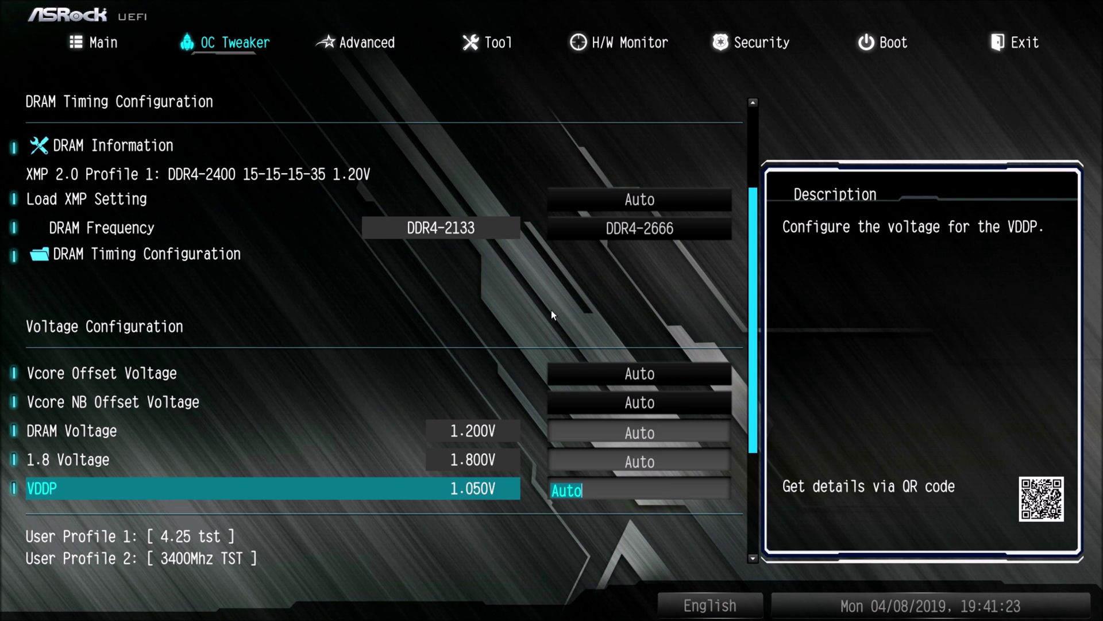
key("F10")
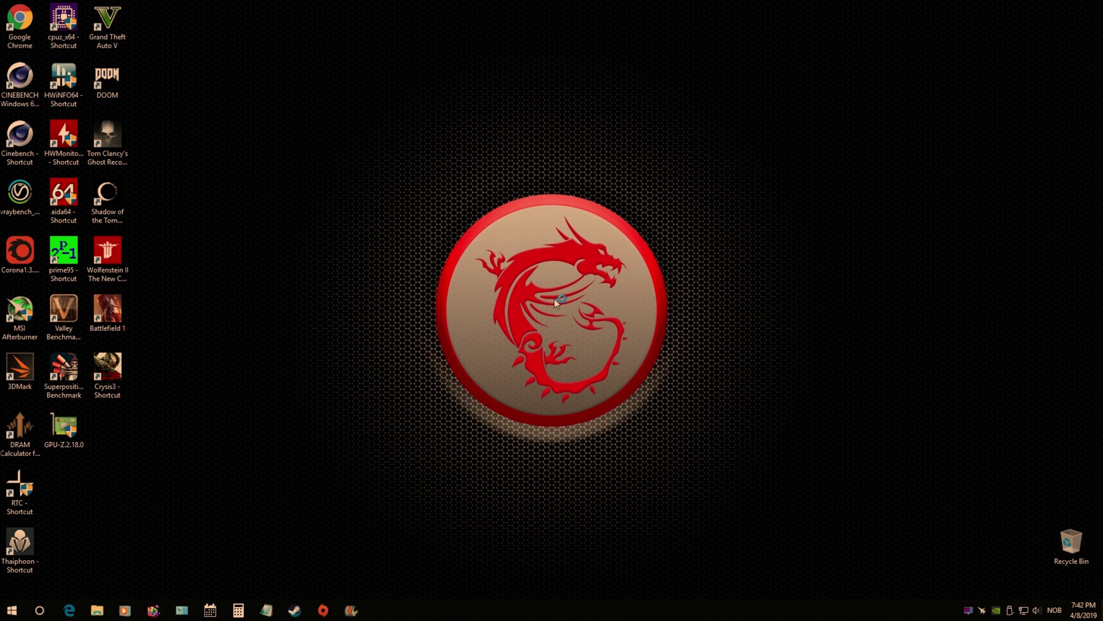
Step: Launch CPU-Z and check SPD and Memory tabs: dual-channel DDR4 at 1330.2 MHz, 18-18-18-43
double_click(63, 20)
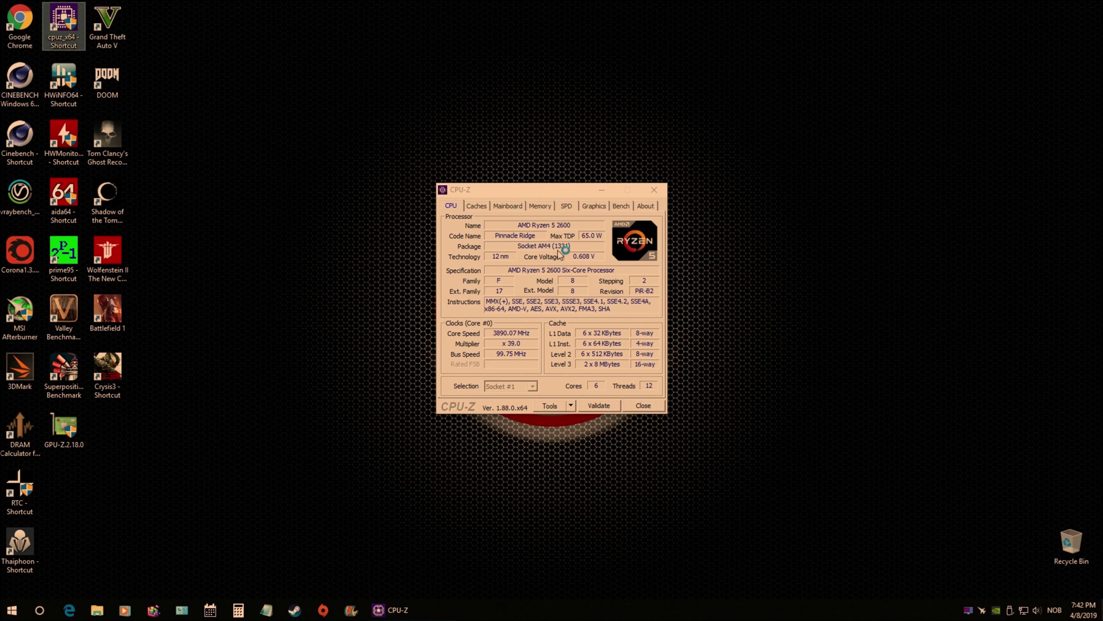
left_click(568, 207)
left_click(542, 206)
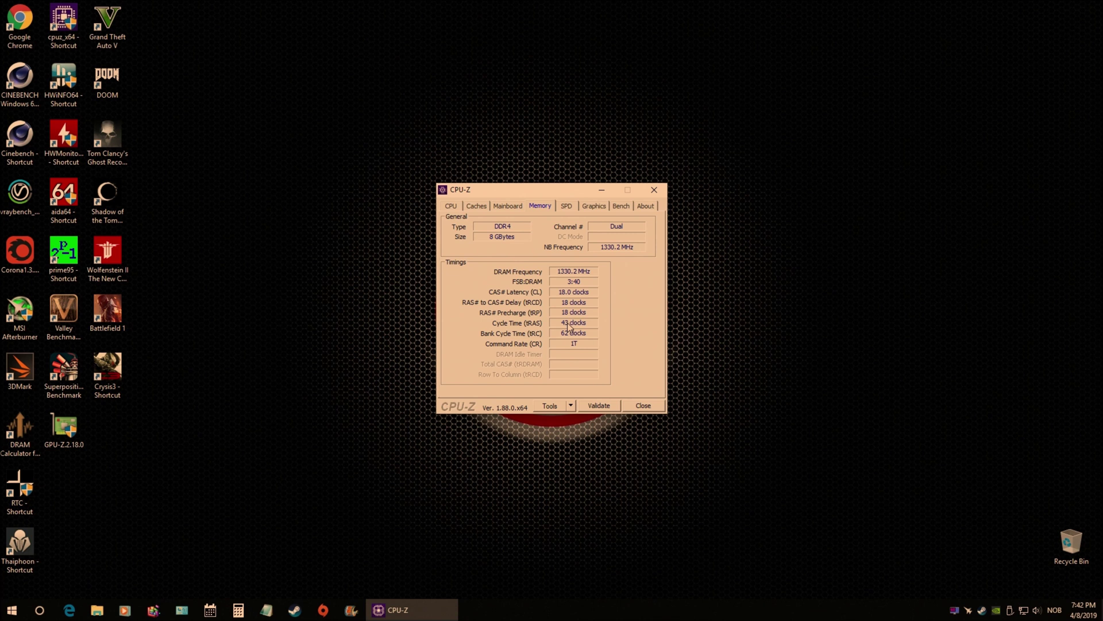
Step: Close CPU-Z and check Ryzen Timing Checker's readout: 18-18-18-43 with GearDownMode enabled
left_click(643, 405)
left_click(24, 495)
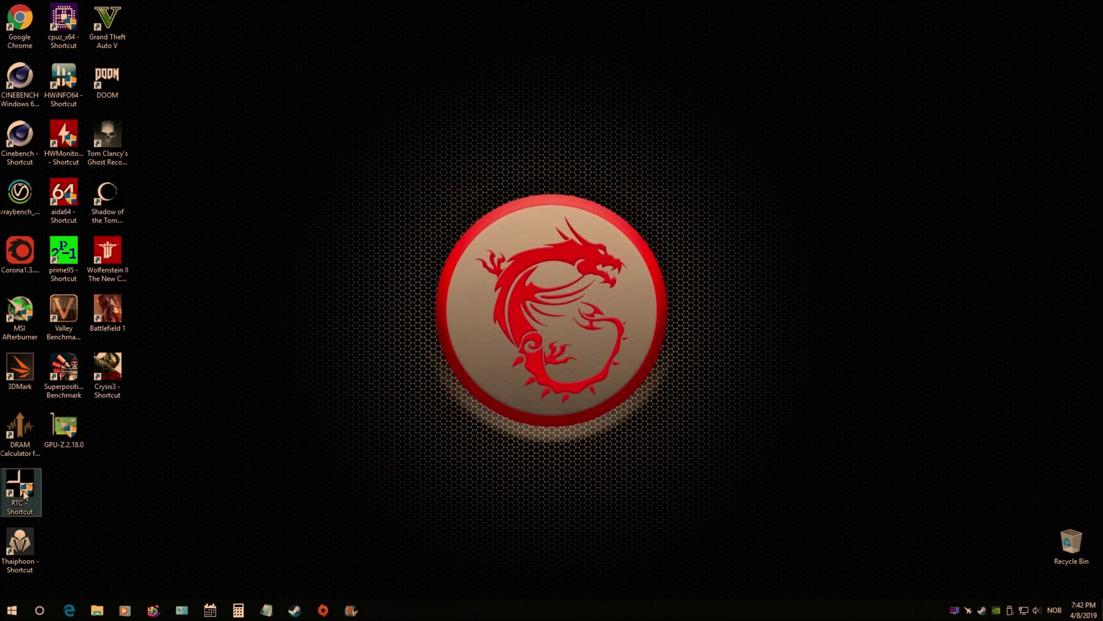
double_click(24, 496)
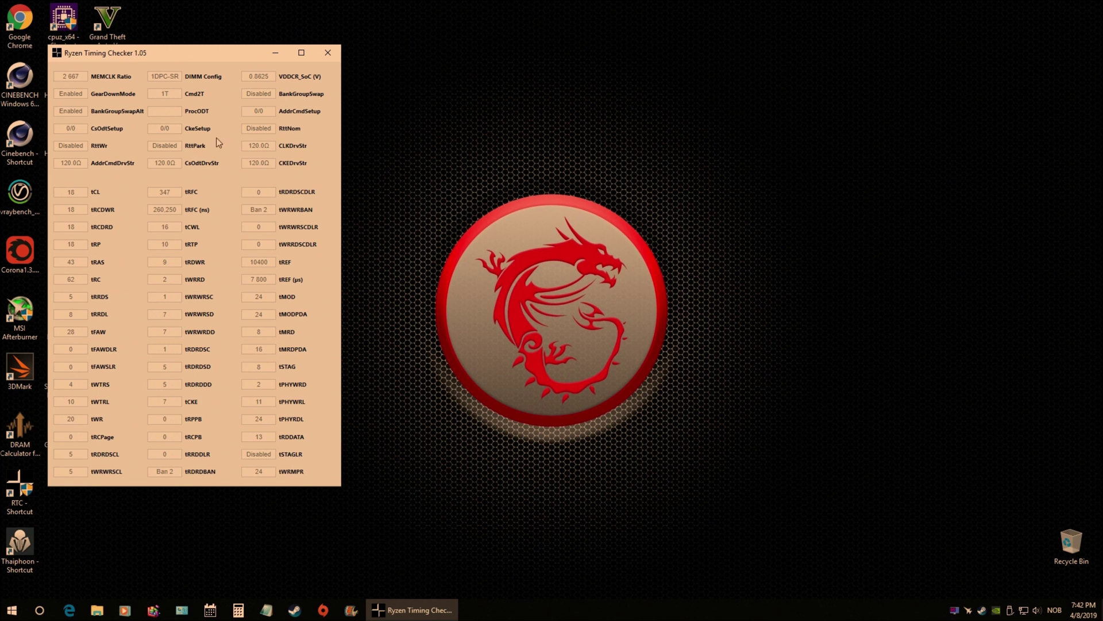
left_click(328, 54)
Step: Restart Windows from the Start menu power options
left_click(13, 608)
left_click(12, 590)
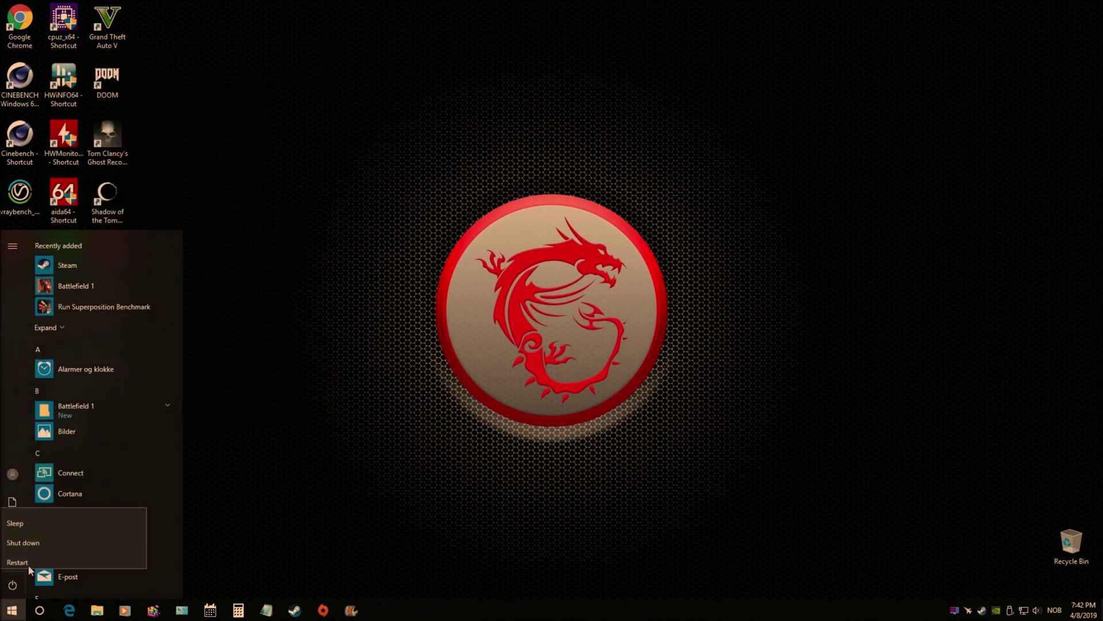
left_click(74, 549)
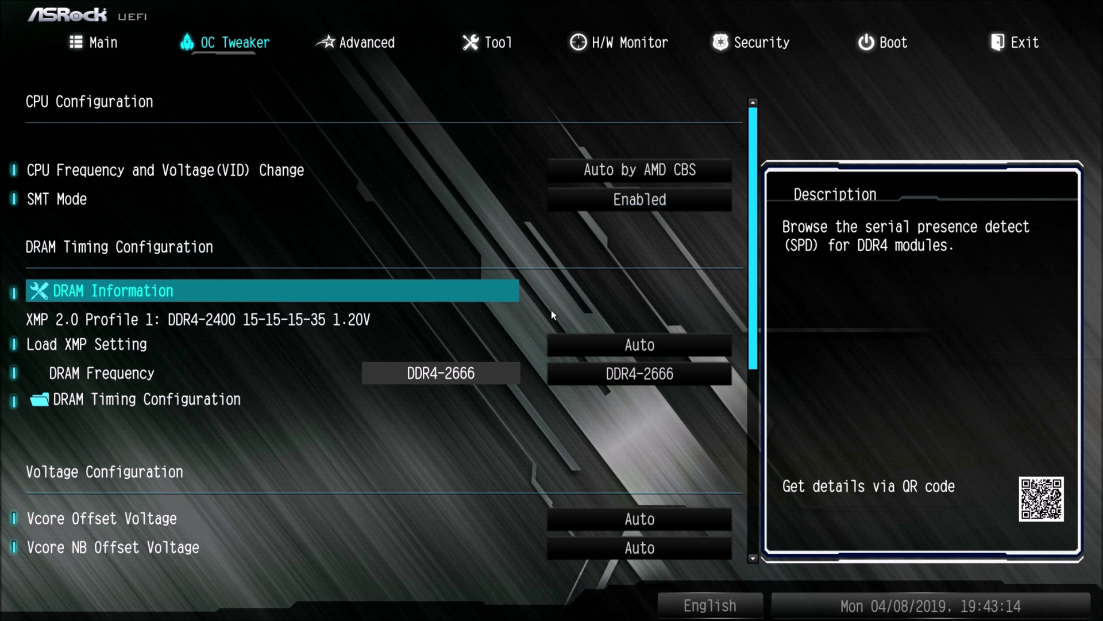
key("Down")
key("Down")
key("Down")
Step: Set CAS latency (tCL) to 16 in DRAM Timing Configuration
key("Return")
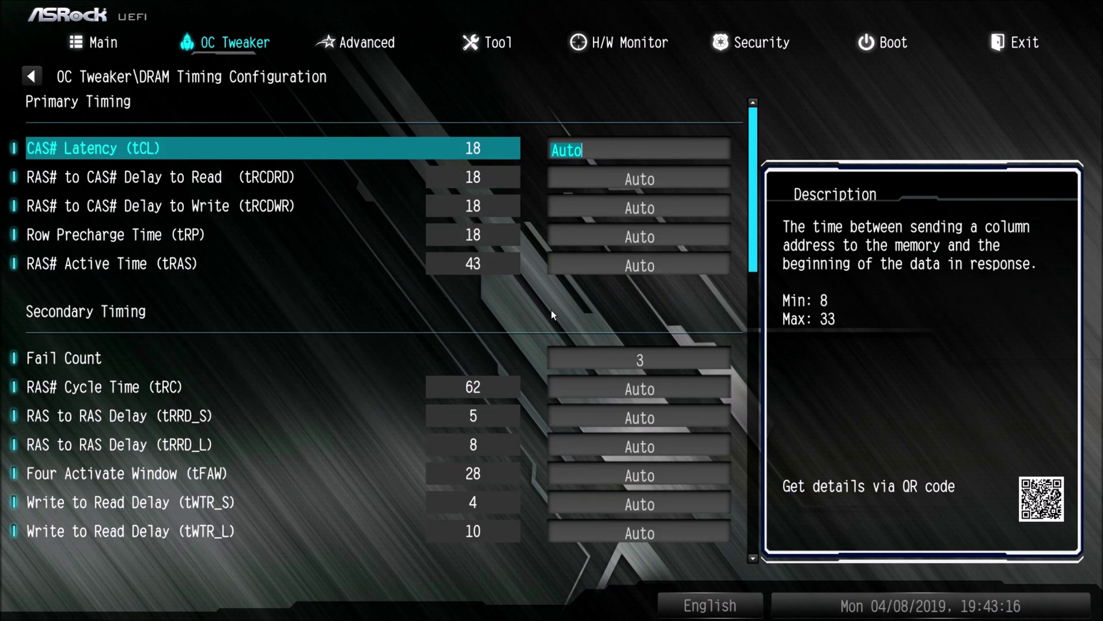
type("18")
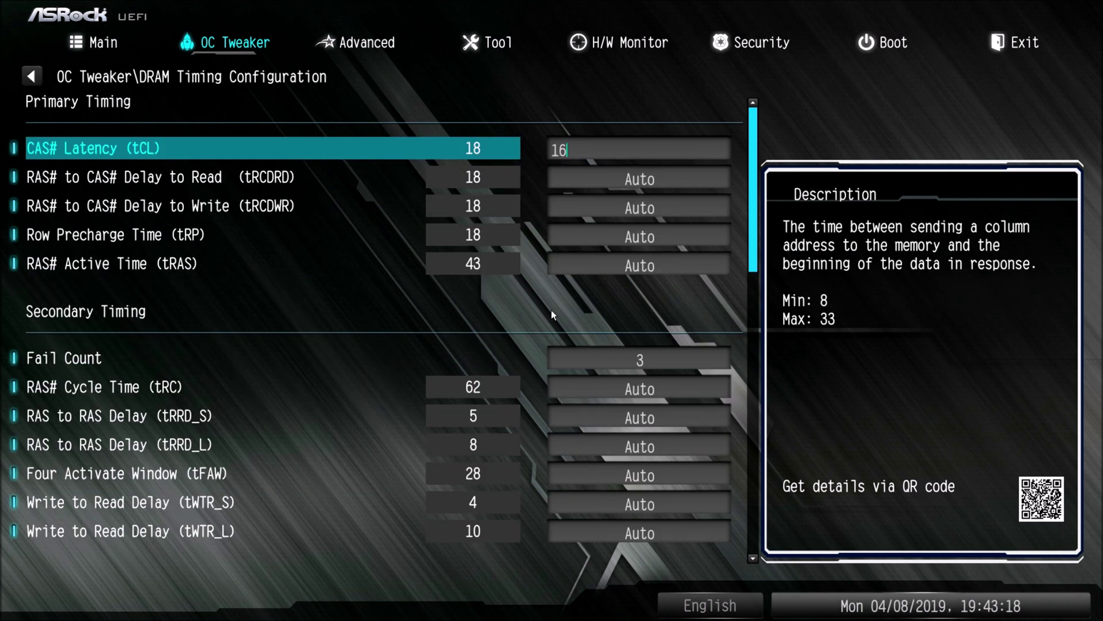
key("BackSpace")
type("818")
key("BackSpace")
key("BackSpace")
key("BackSpace")
key("BackSpace")
type("16")
key("Down")
Step: Set tRCDRD, tRCDWR and tRP to 18 and tRAS to 36
type("18")
key("Down")
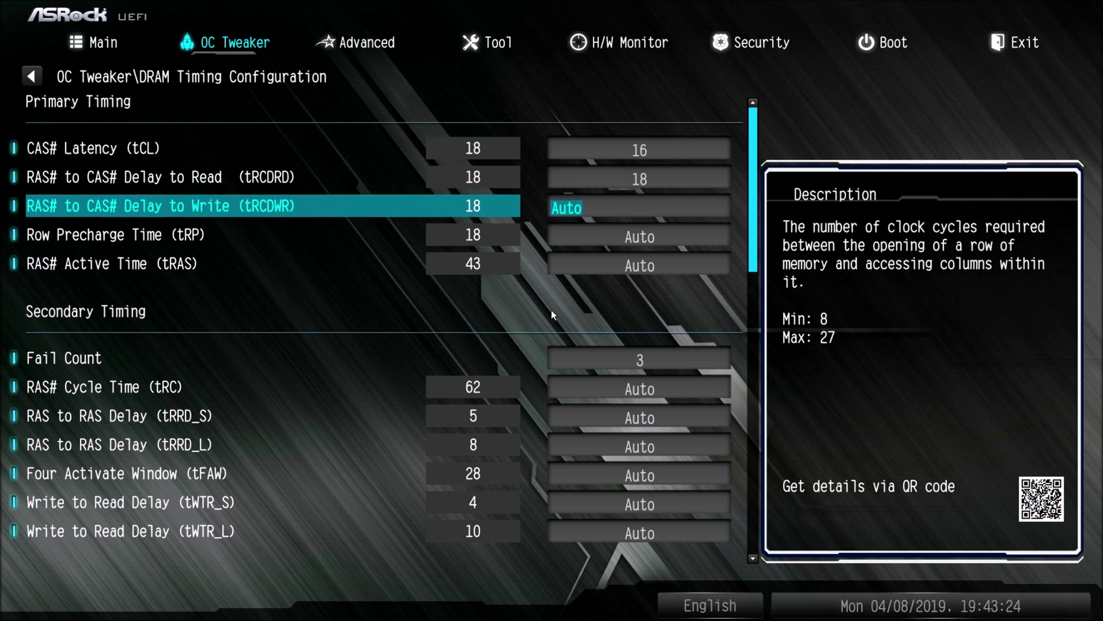
type("18")
key("Down")
type("18")
key("Down")
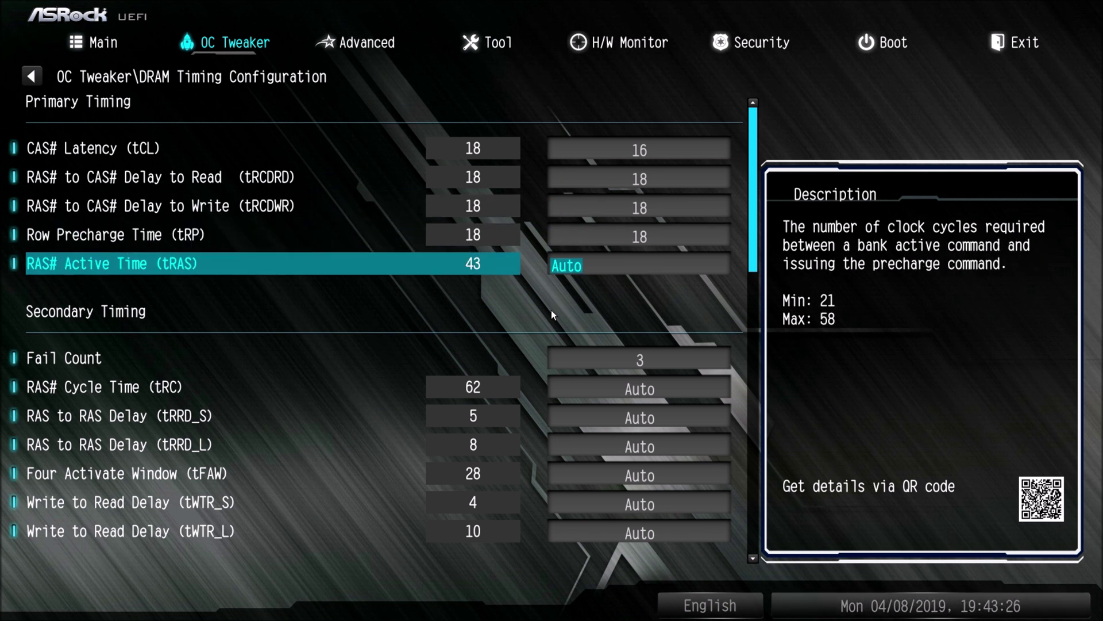
type("39")
key("BackSpace")
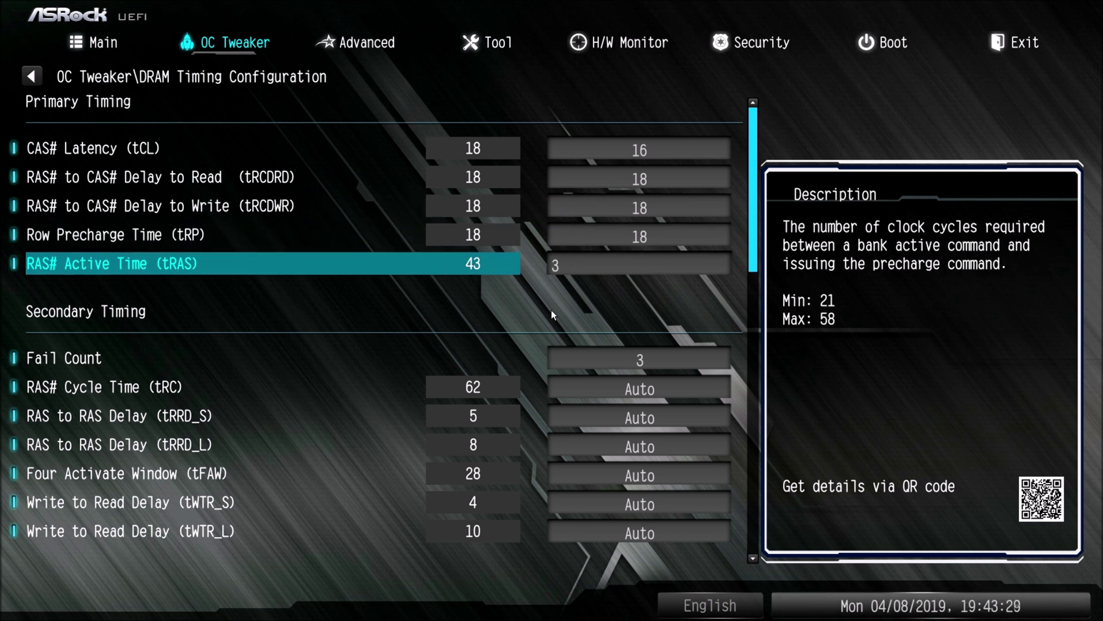
type("6")
key("Return")
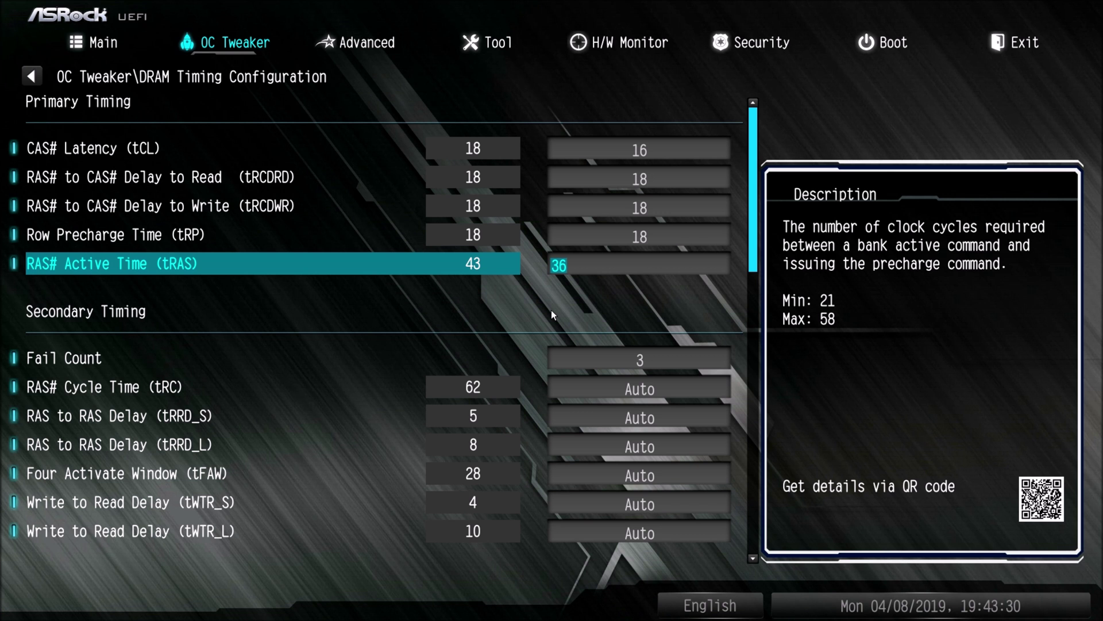
Step: Recheck the new DRAM timings and save the changes on exit with F10
key("Right")
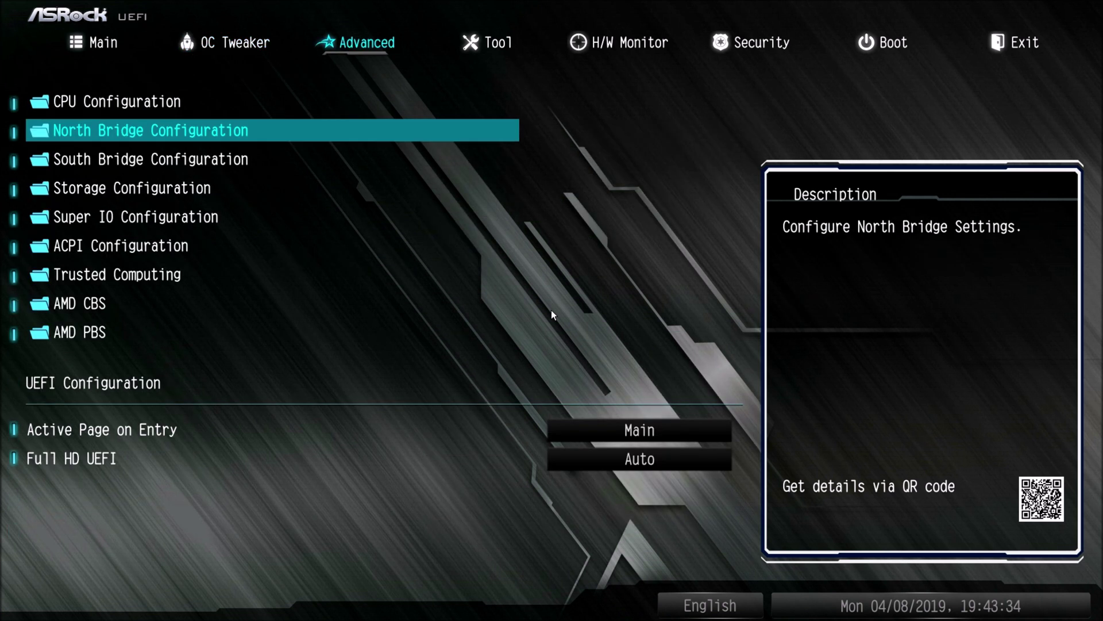
key("Up")
key("Escape")
key("Escape")
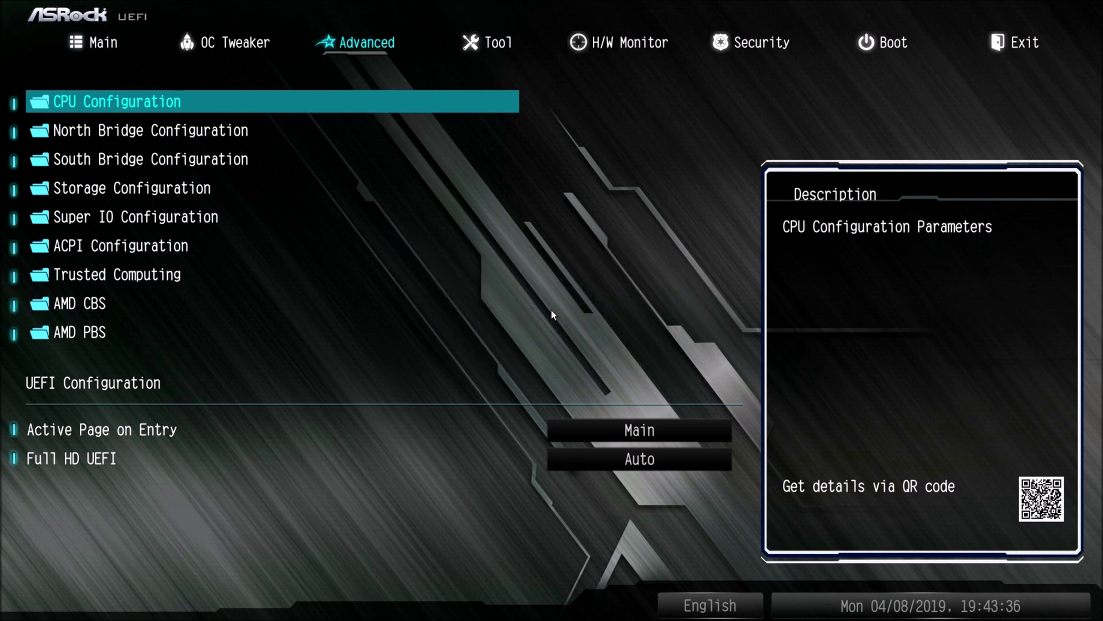
key("Left")
key("Return")
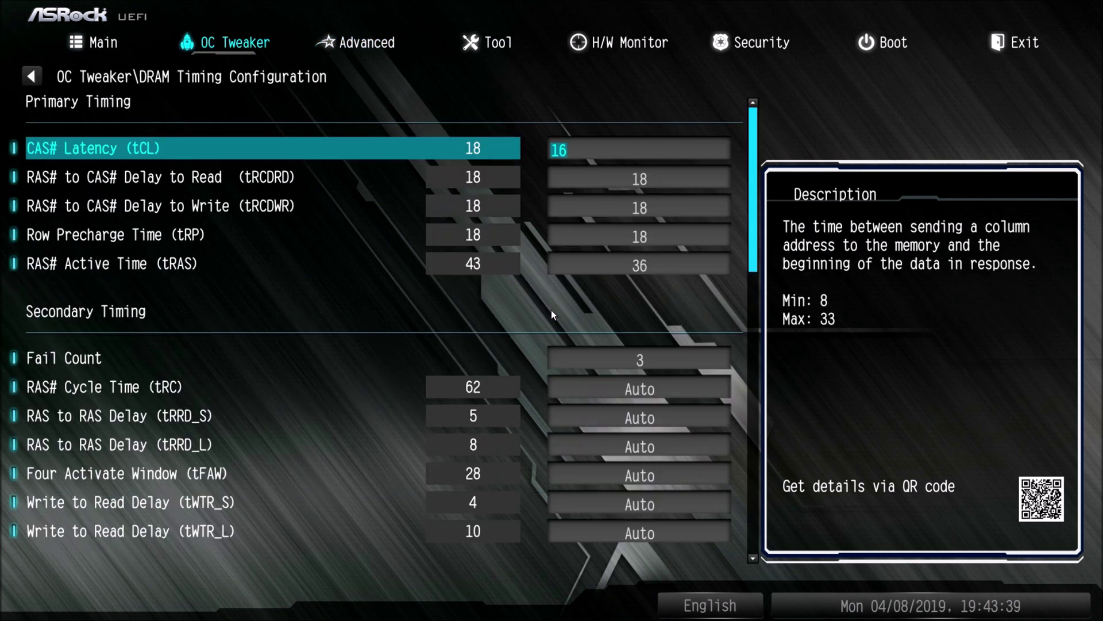
key("F10")
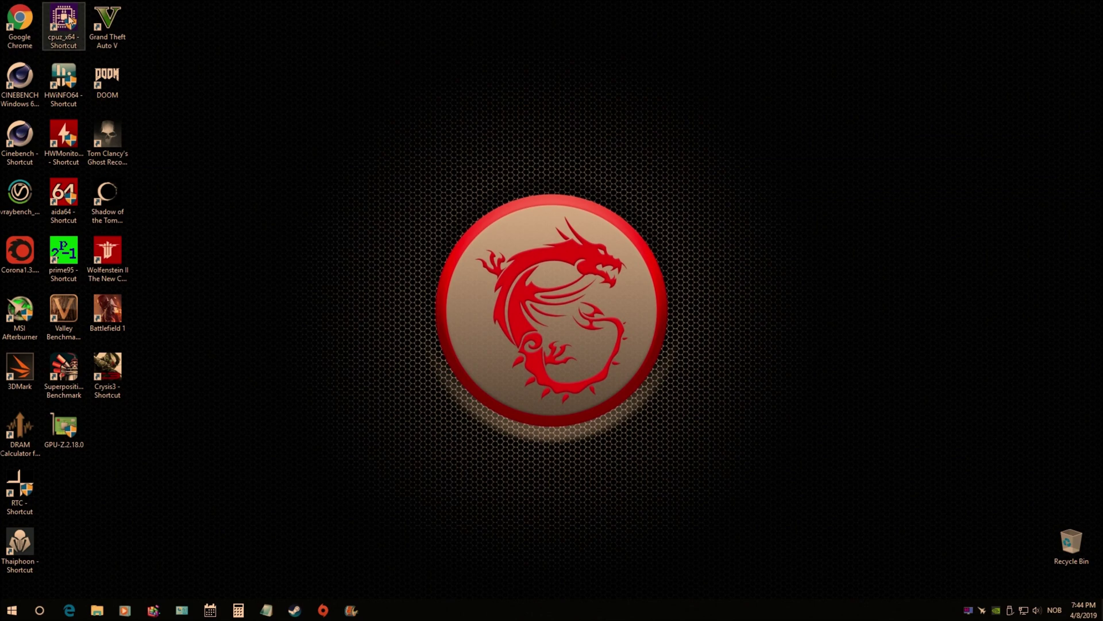
Step: Confirm CPU-Z shows 1330.2 MHz at 16-18-18-36, close it and launch Ryzen Timing Checker
double_click(63, 20)
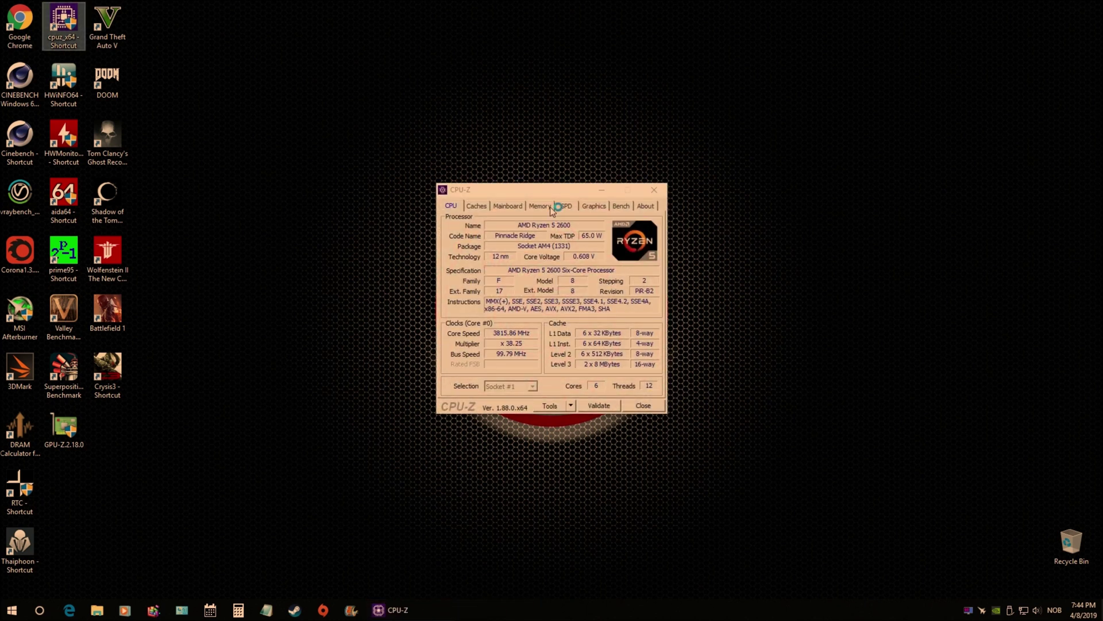
left_click(546, 205)
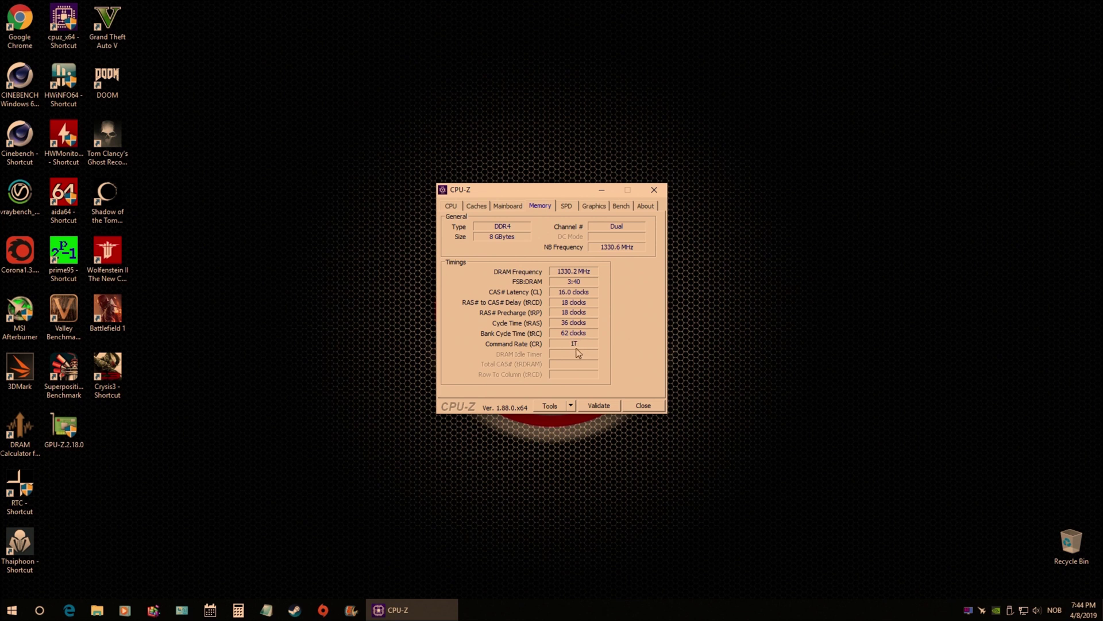
left_click(642, 406)
double_click(19, 488)
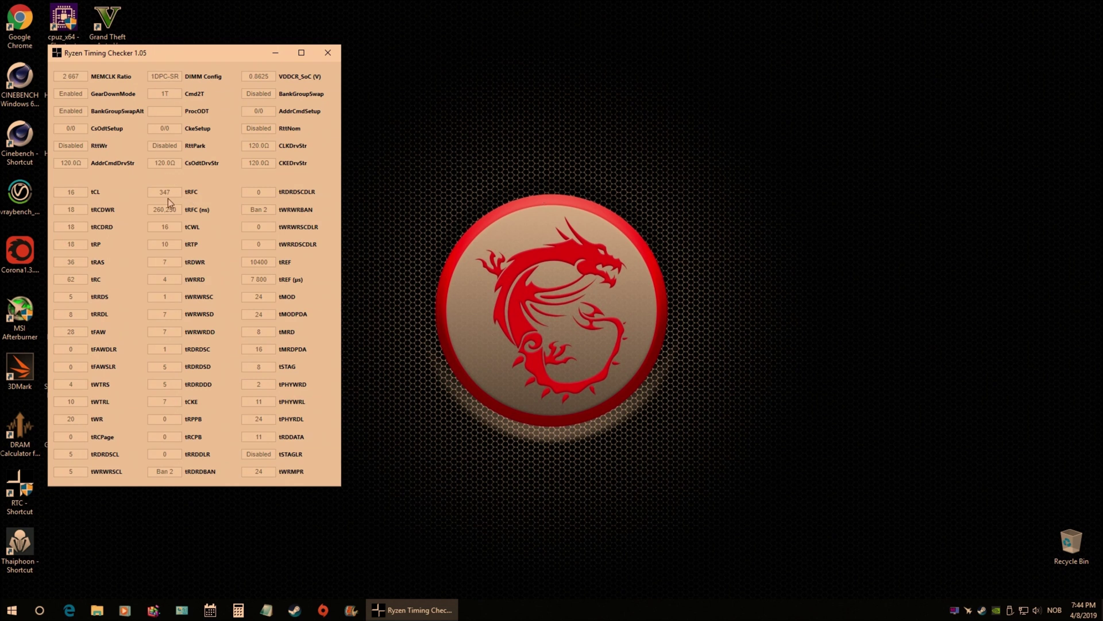
left_click_drag(177, 53, 498, 74)
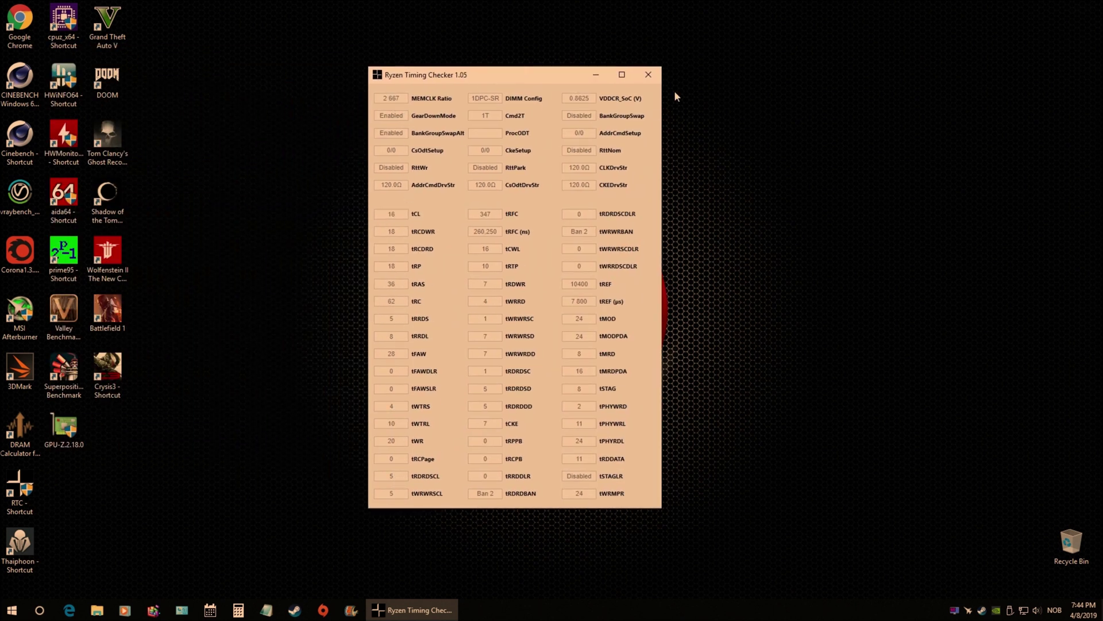
left_click(650, 75)
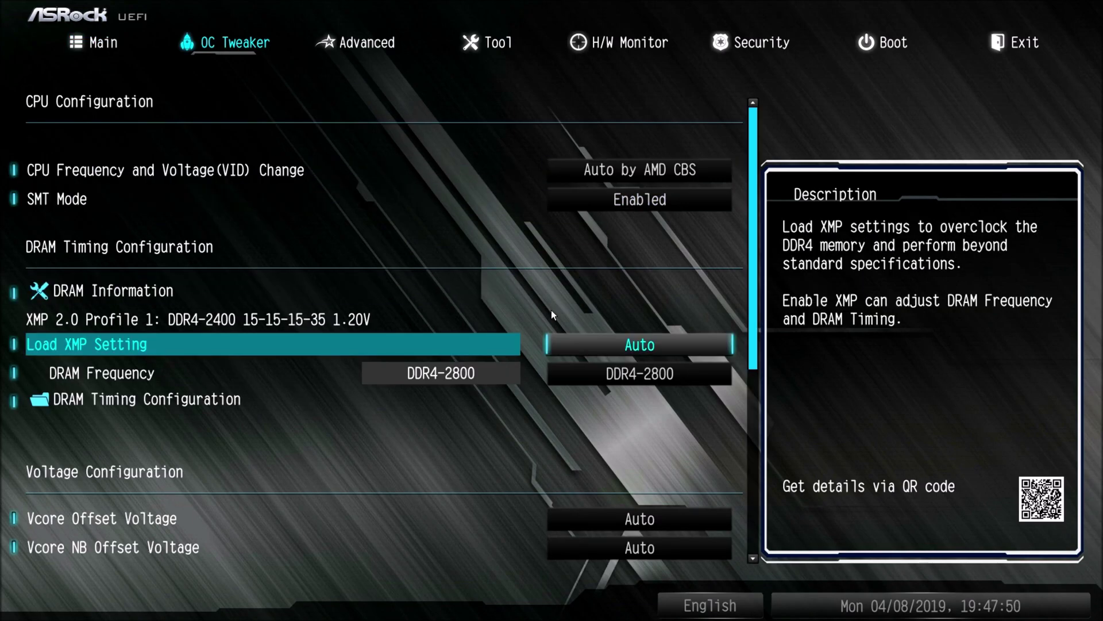
key("Down")
key("Down")
key("Down")
key("Down")
key("Down")
key("Down")
key("Down")
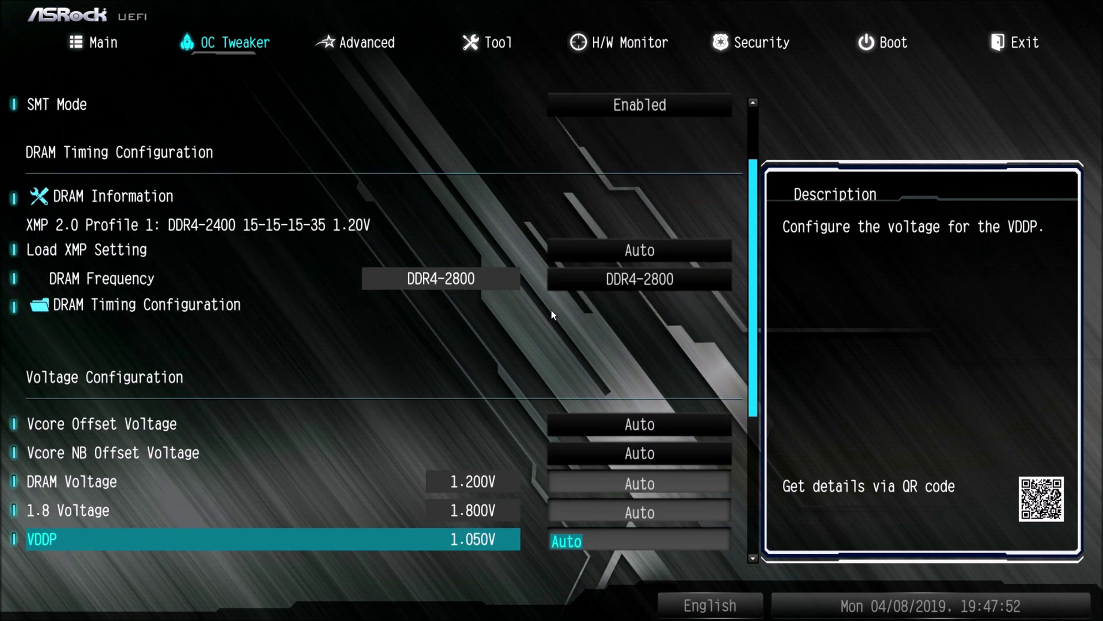
Step: Browse the OC Tweaker DRAM settings and peek into the DRAM timing submenu
key("Up")
key("Up")
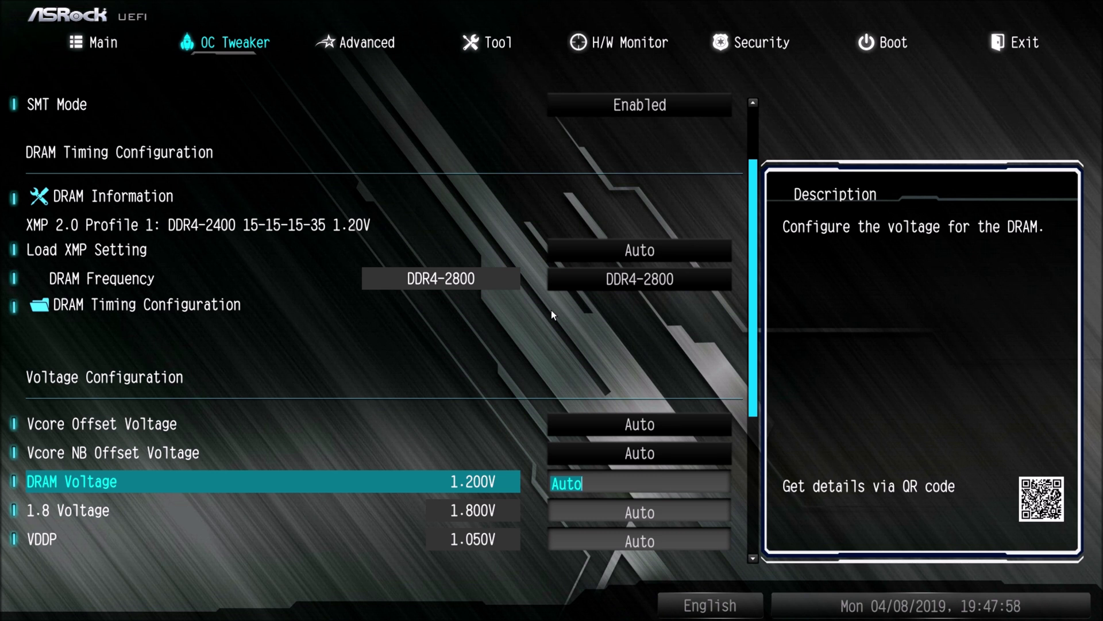
key("Up")
key("Up")
key("Up")
key("Up")
key("Down")
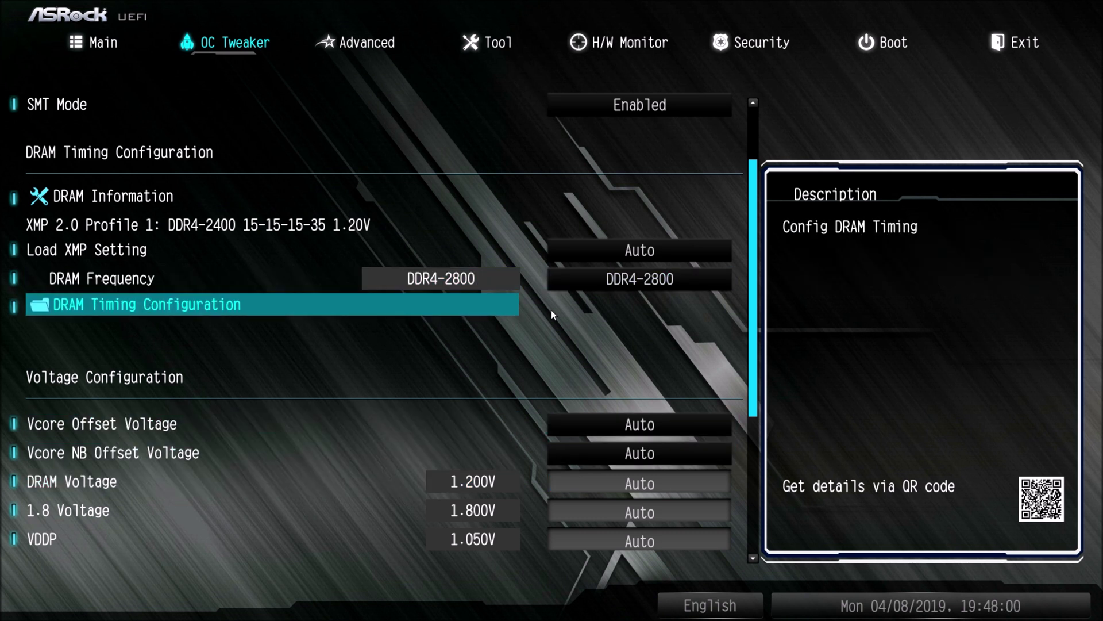
key("Return")
key("Escape")
Step: Set DRAM Frequency to DDR4-3000 and change DRAM Voltage from 1.100 to 1.350
key("Up")
key("Return")
key("Down")
key("Down")
key("Down")
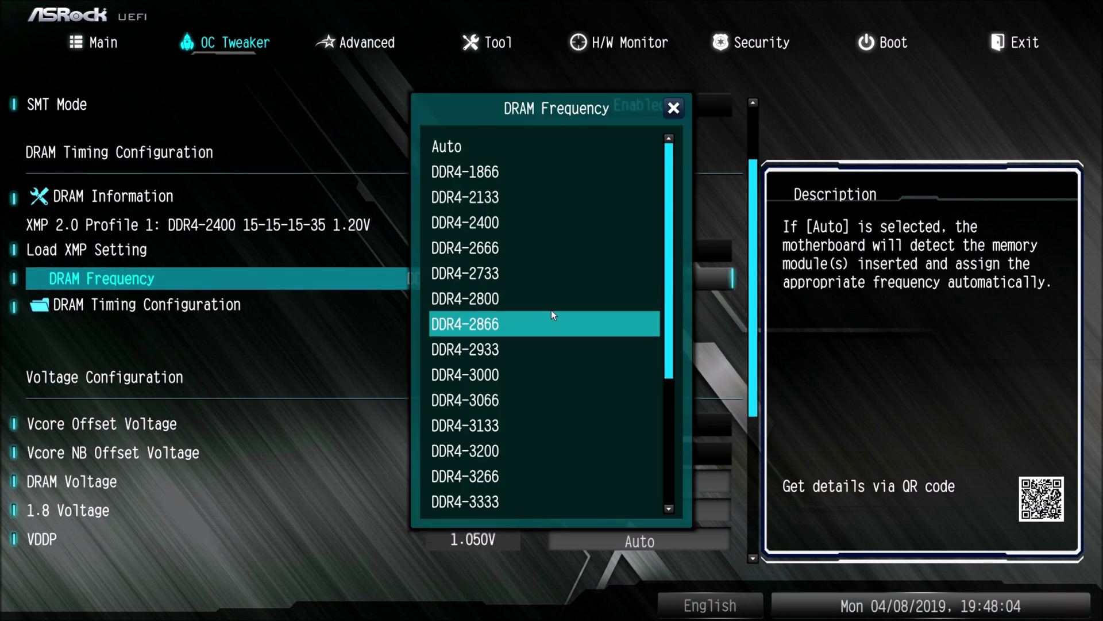
key("Return")
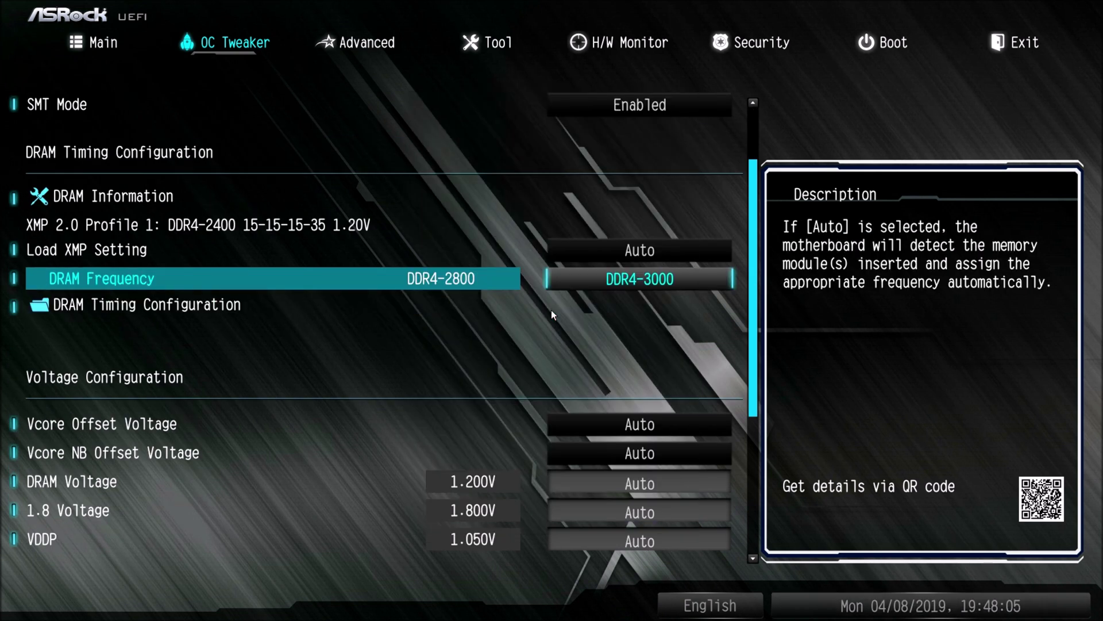
key("Down")
key("Down")
key("Down")
key("Down")
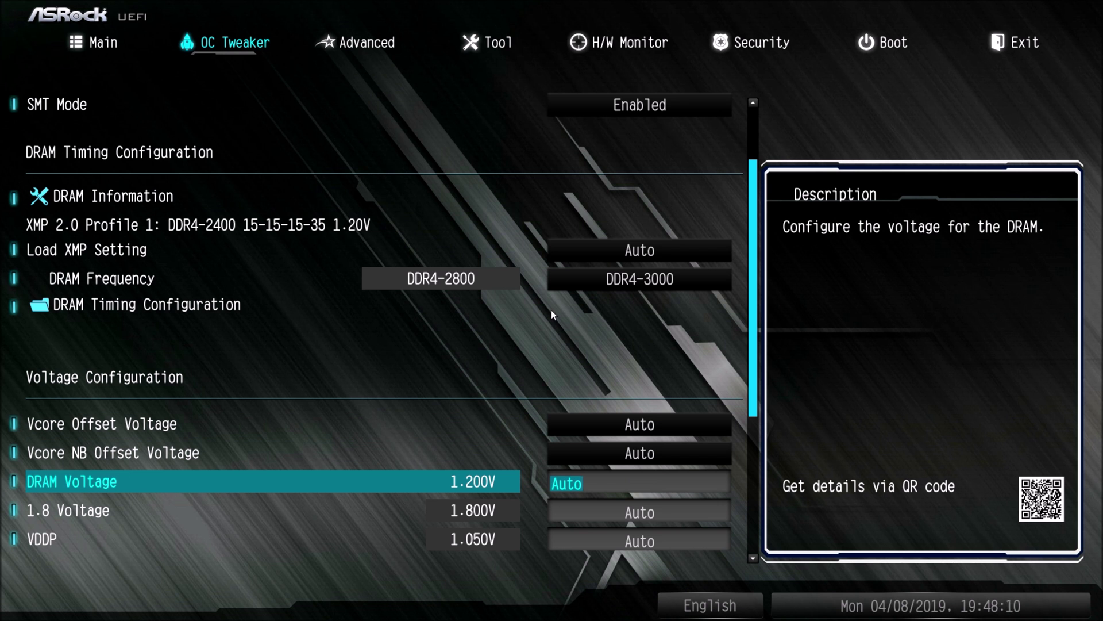
type("1.1001.350")
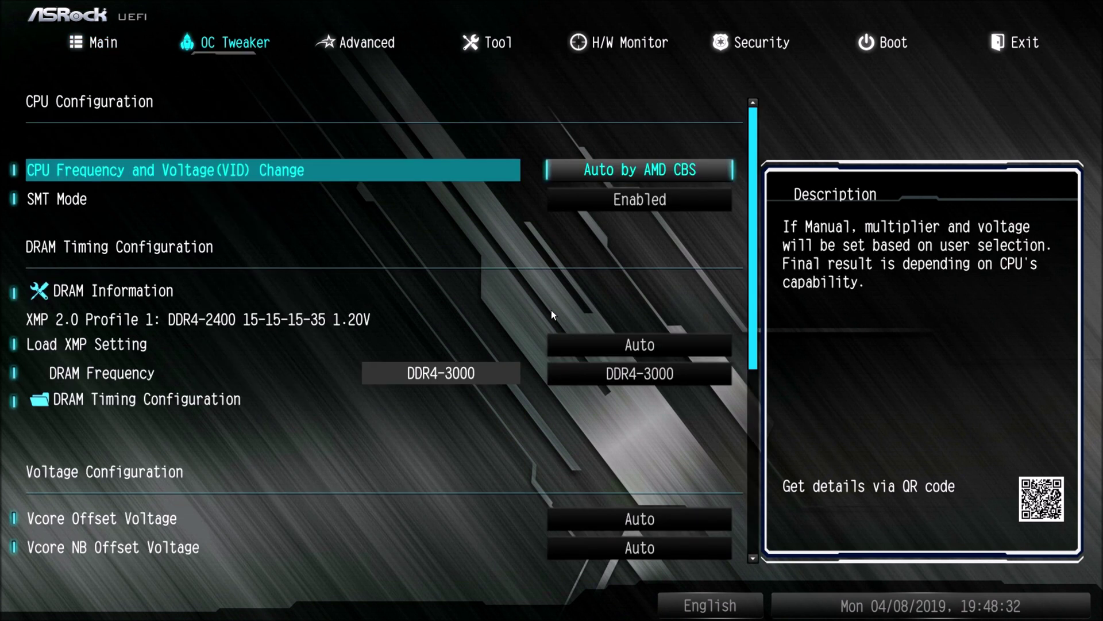
Step: After rebooting, check DRAM Voltage in OC Tweaker and reopen the DRAM Frequency list
key("Down")
key("Down")
key("Down")
key("Down")
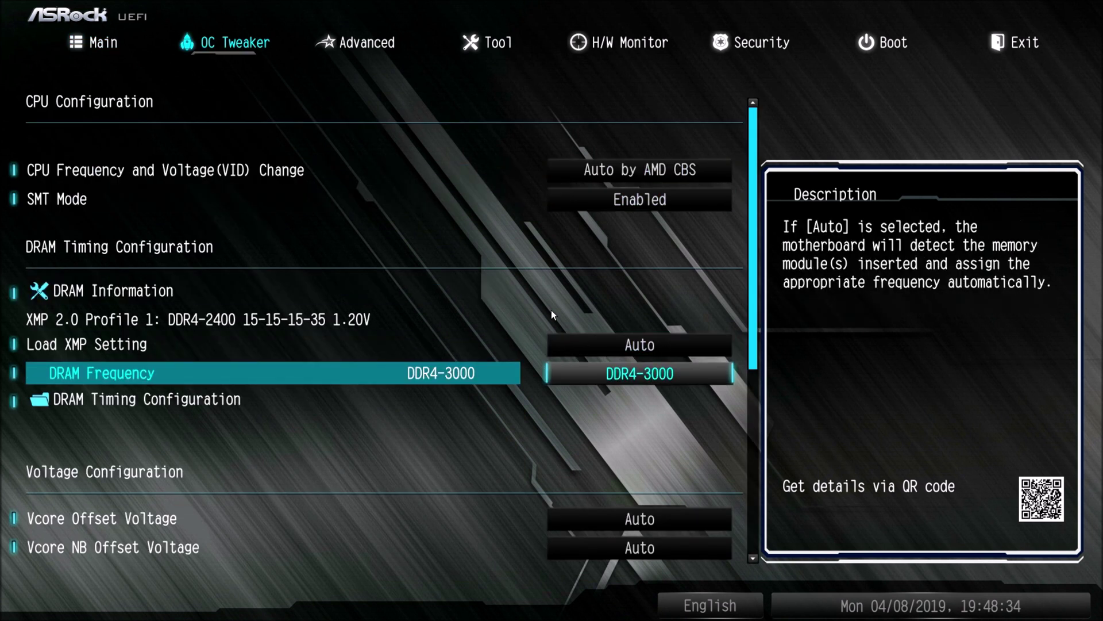
key("Down")
key("Down")
key("Down")
key("Down")
key("Return")
key("Up")
key("Up")
key("Up")
key("Up")
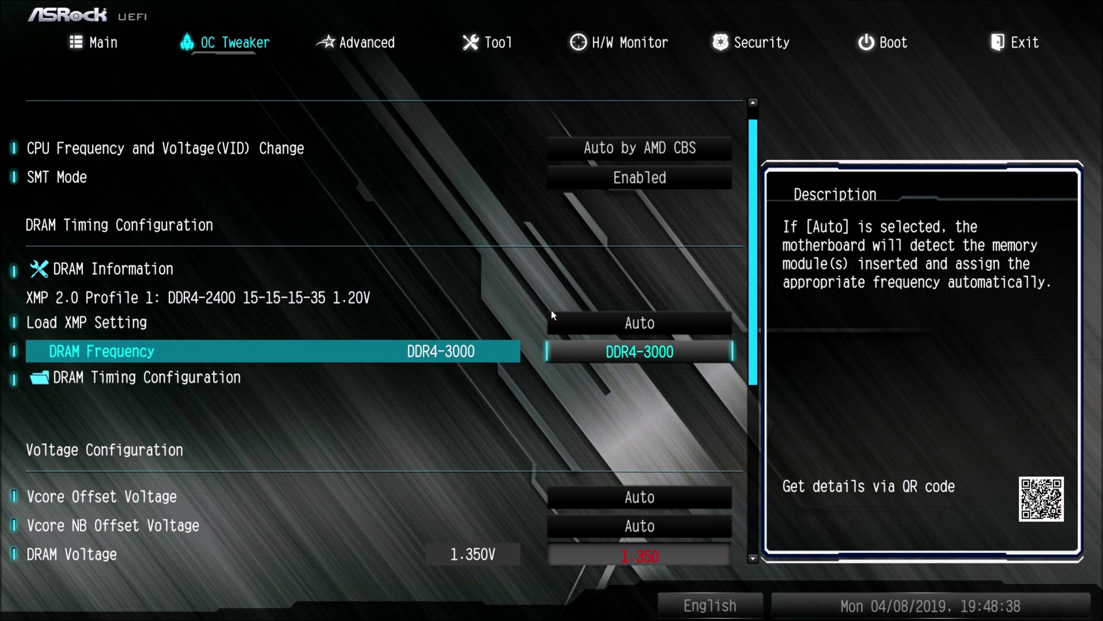
key("Return")
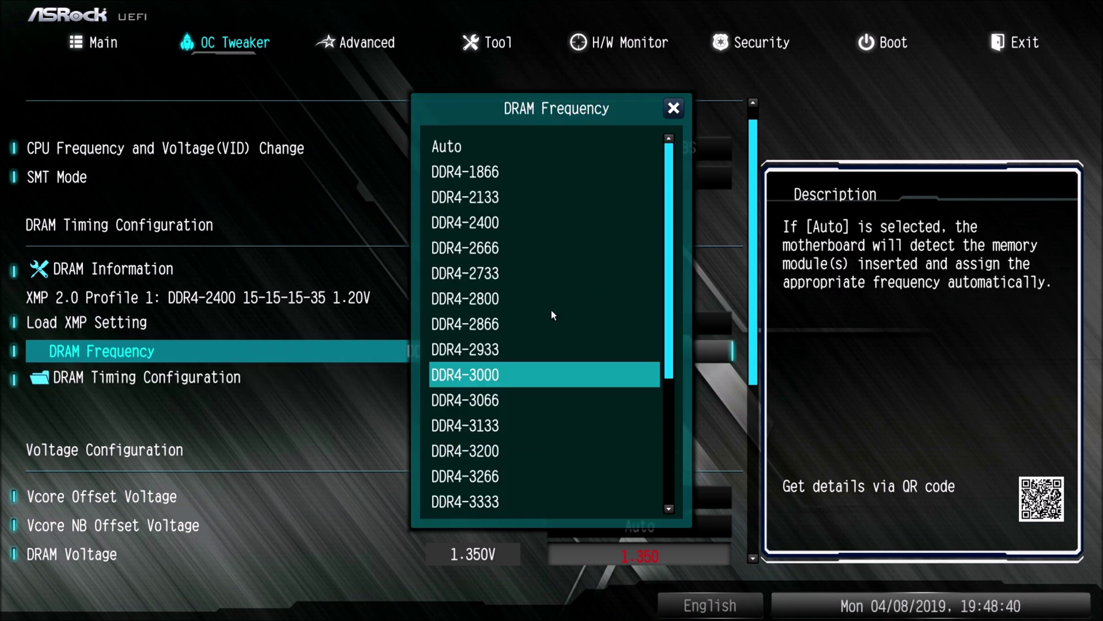
Step: Choose DDR4-3200 as DRAM Frequency and return to OC Tweaker after the reboot
key("Down")
key("Down")
key("Down")
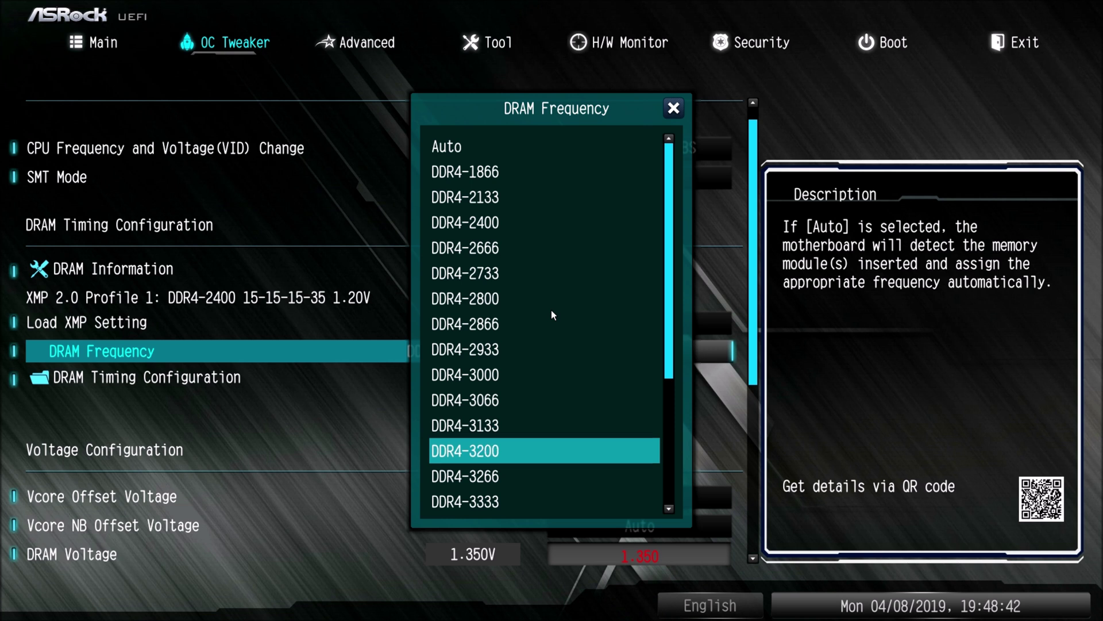
key("Return")
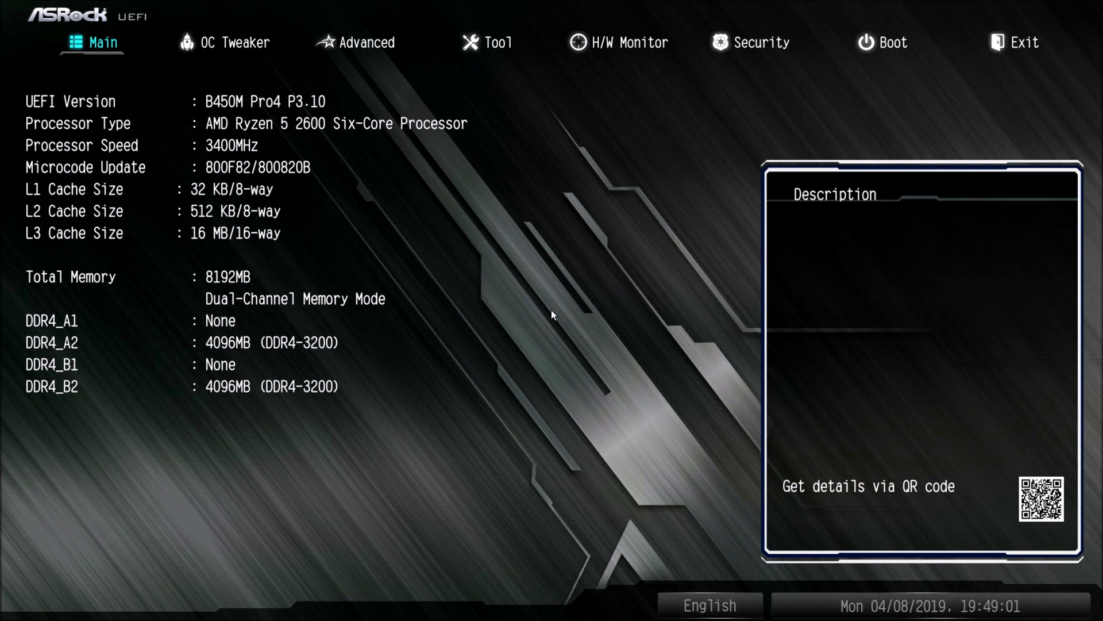
key("Right")
key("Down")
key("Down")
key("Down")
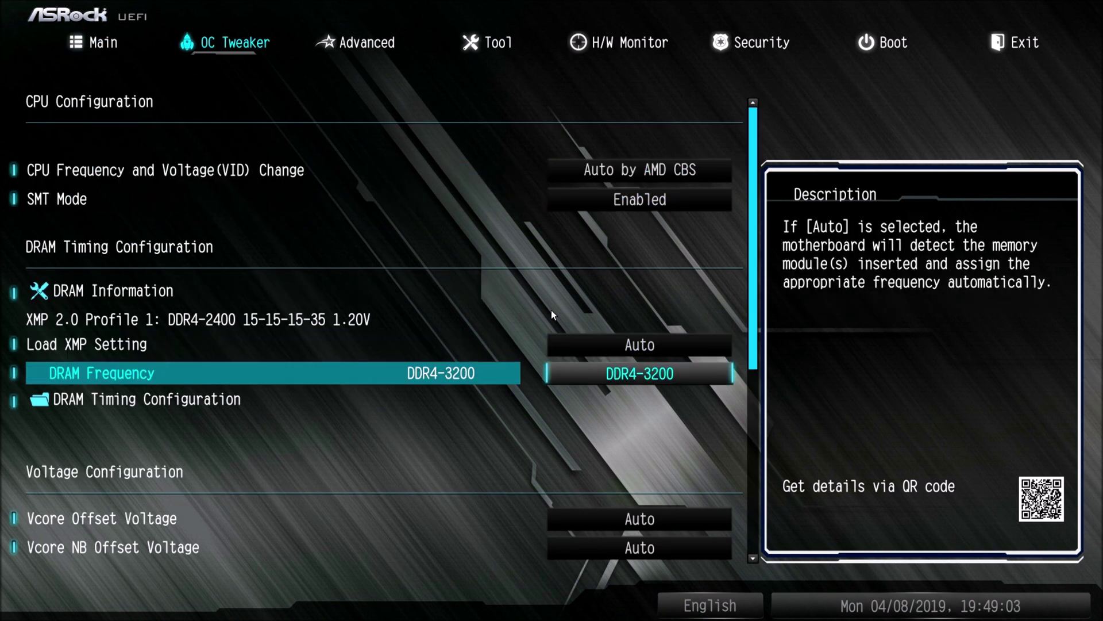
Step: Confirm DRAM Voltage stays at 1.350 by re-entering the value
key("Down")
key("Down")
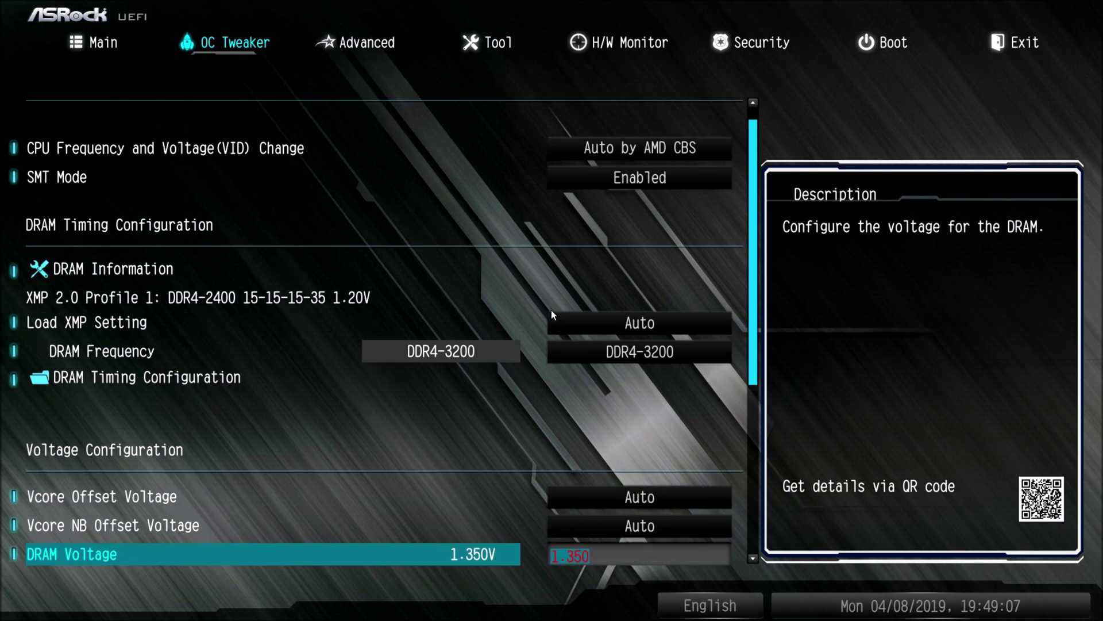
key("Down")
key("Up")
type("1.350")
key("Up")
key("Up")
key("Up")
key("Up")
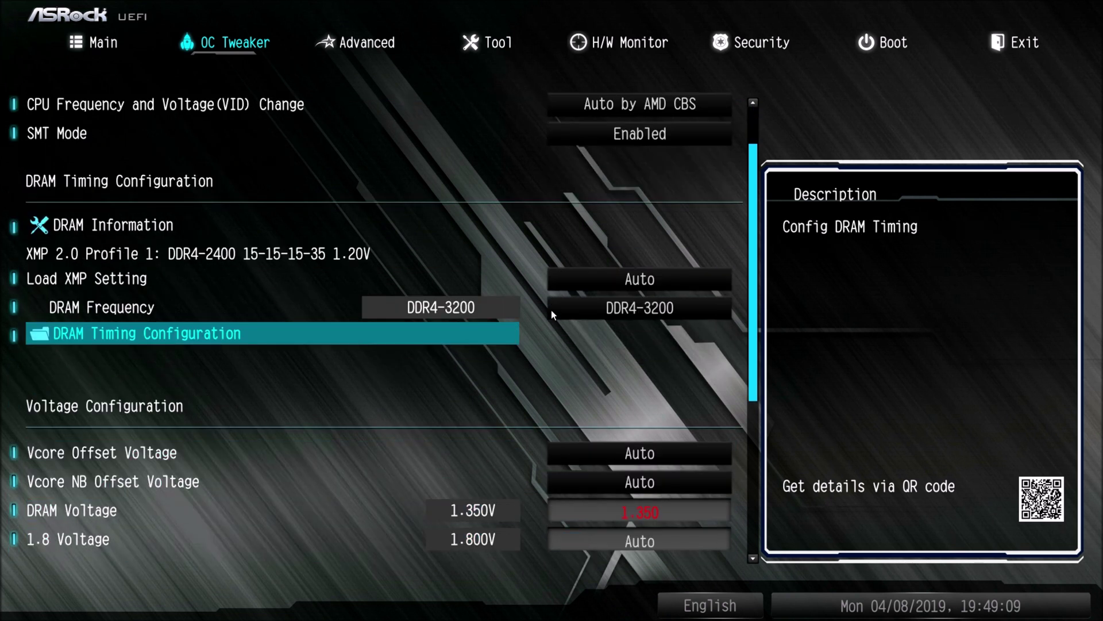
Step: Select DDR4-3400, then lower DRAM Frequency back to DDR4-3200
key("Return")
key("Down")
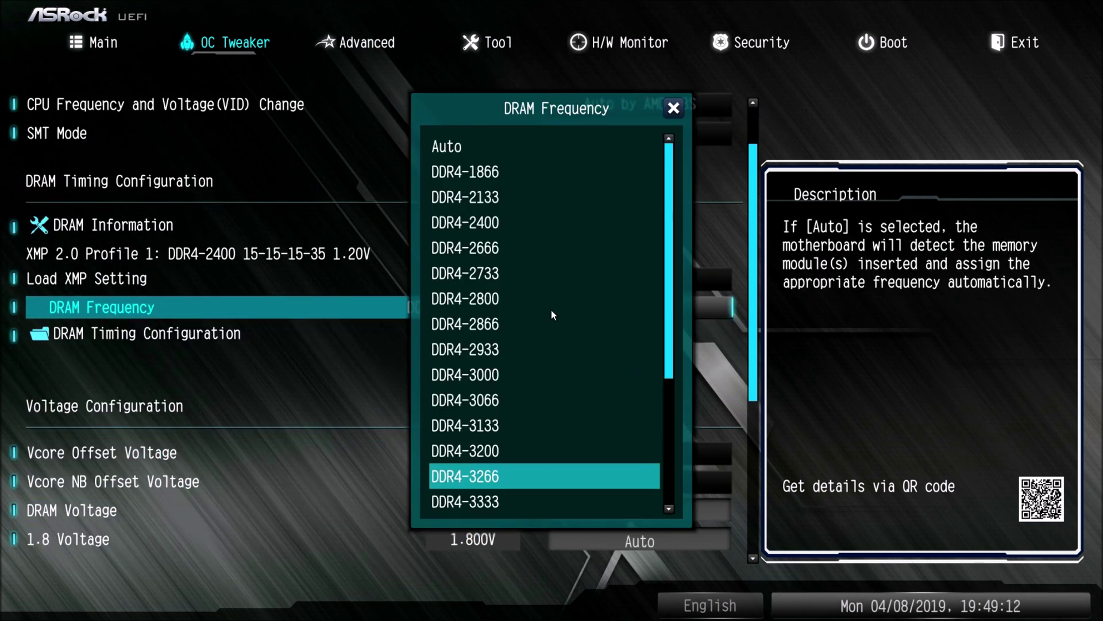
key("Down")
key("Down")
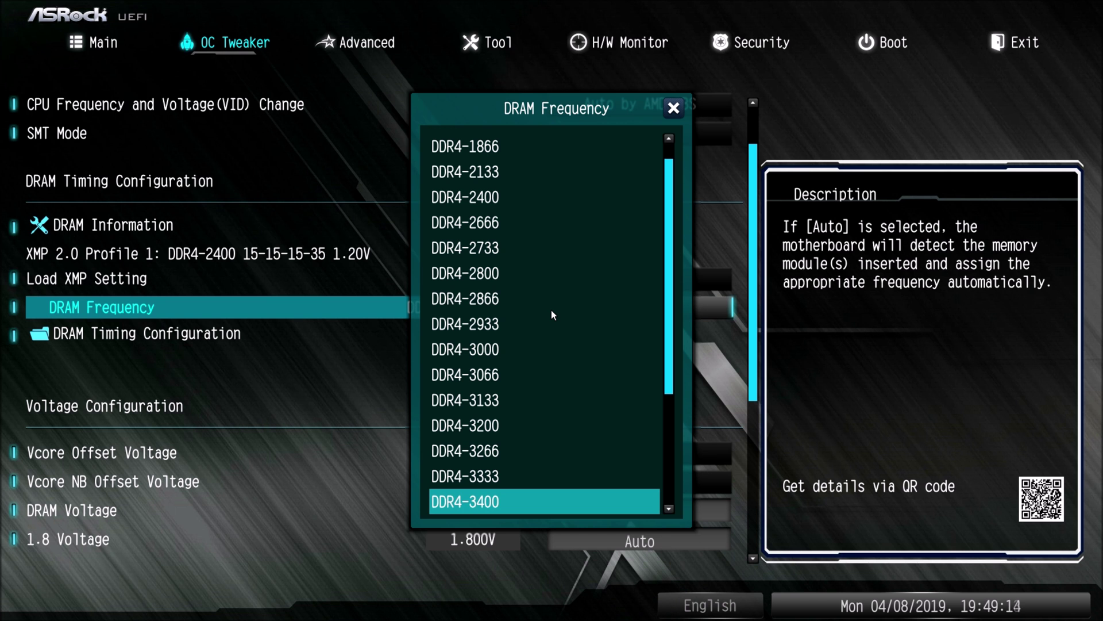
key("Return")
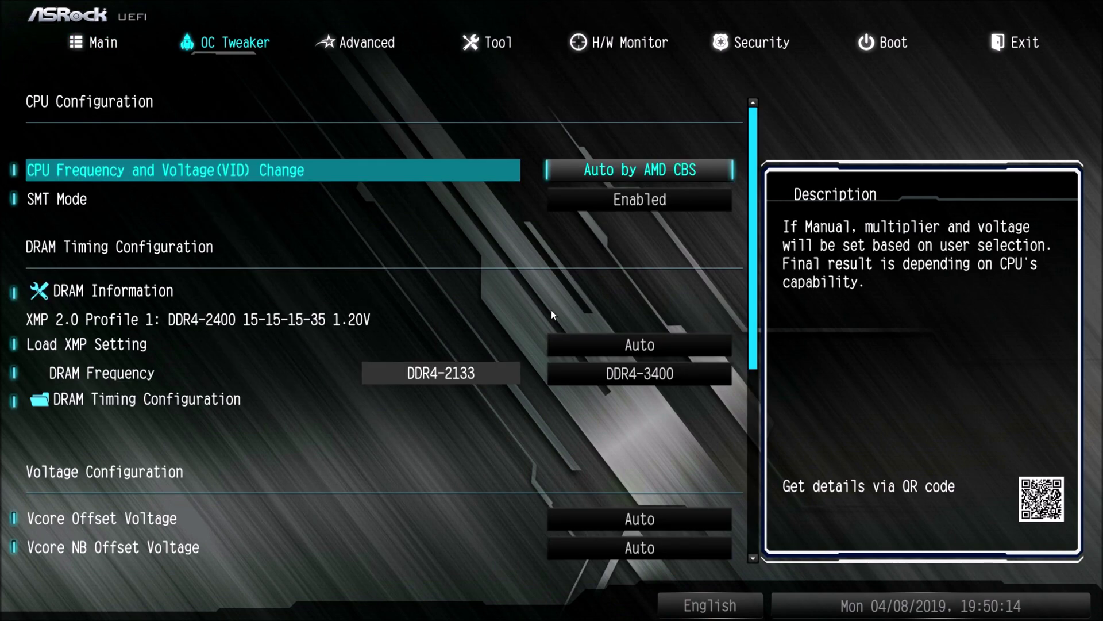
key("Down")
key("Down")
key("Down")
key("Down")
key("minus")
key("minus")
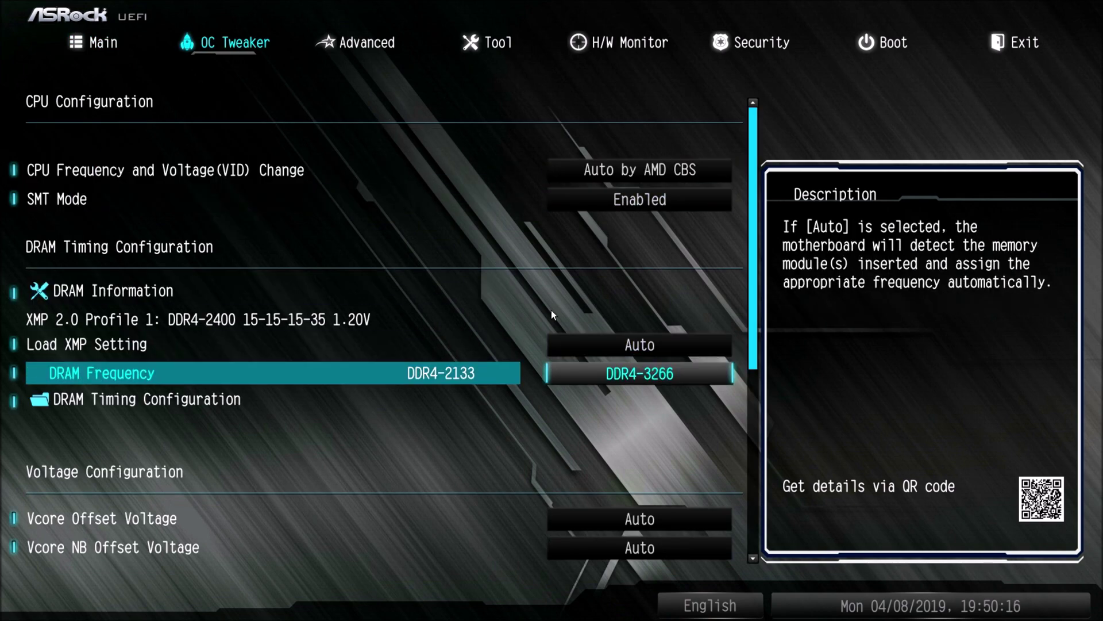
key("minus")
key("Down")
Step: Review the 16-18-18-36 DRAM timings, then save with F10 and boot Windows
key("Return")
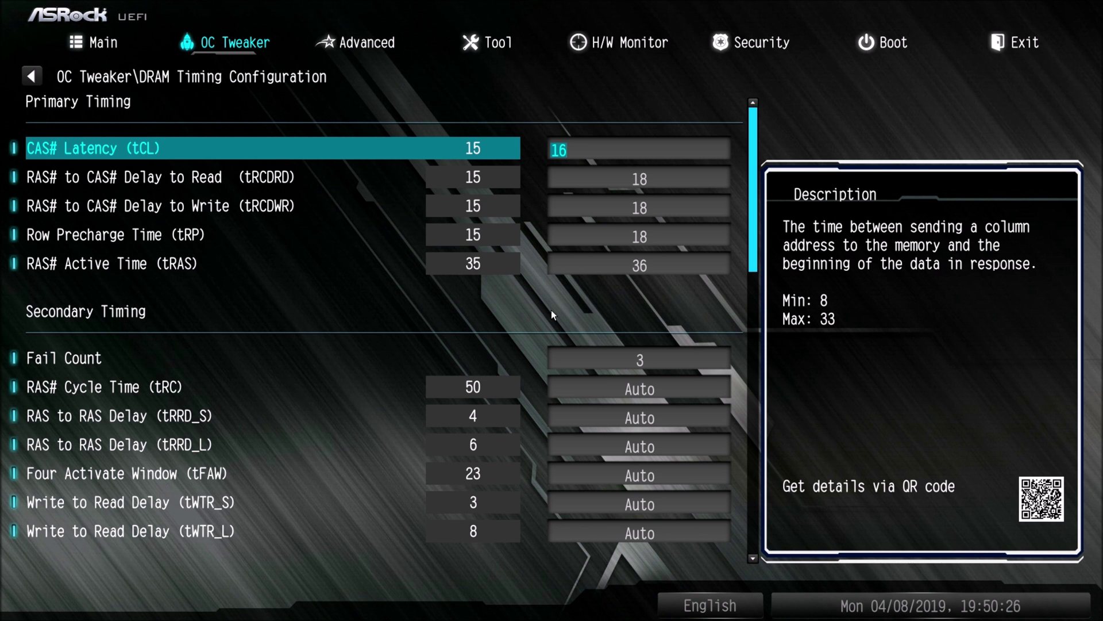
key("Escape")
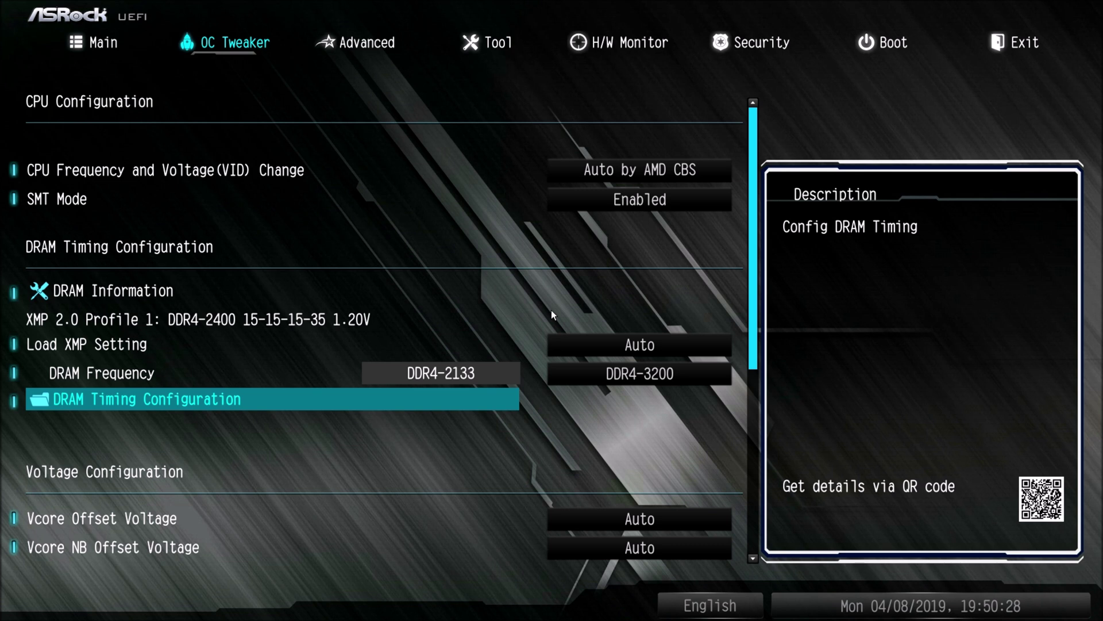
key("F10")
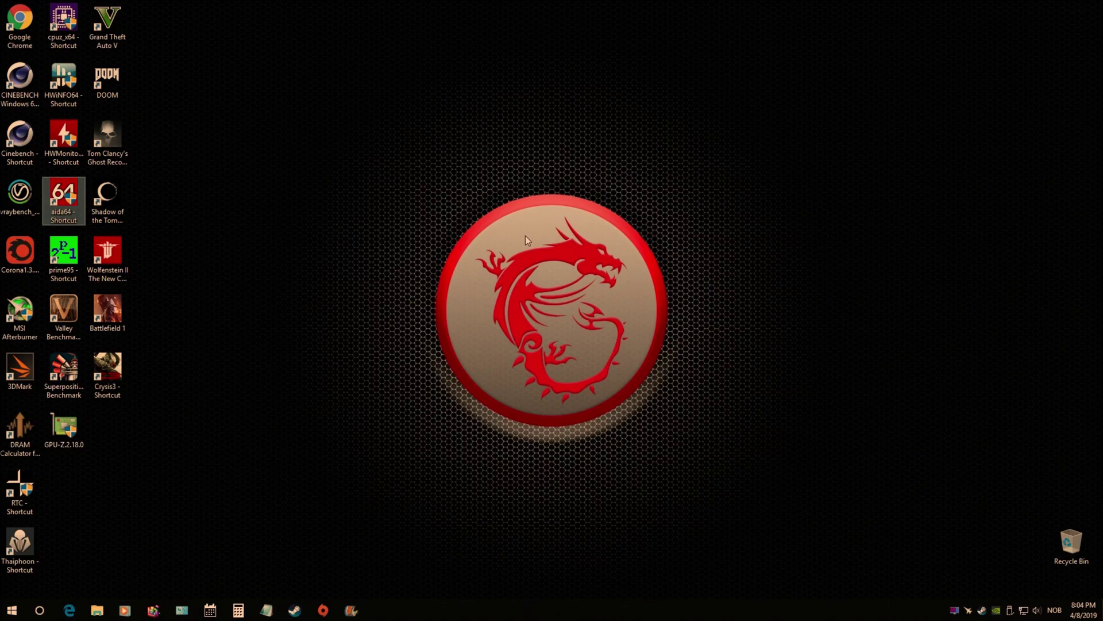
Step: Start a Prime95 Large FFTs torture test and launch HWMonitor
double_click(71, 251)
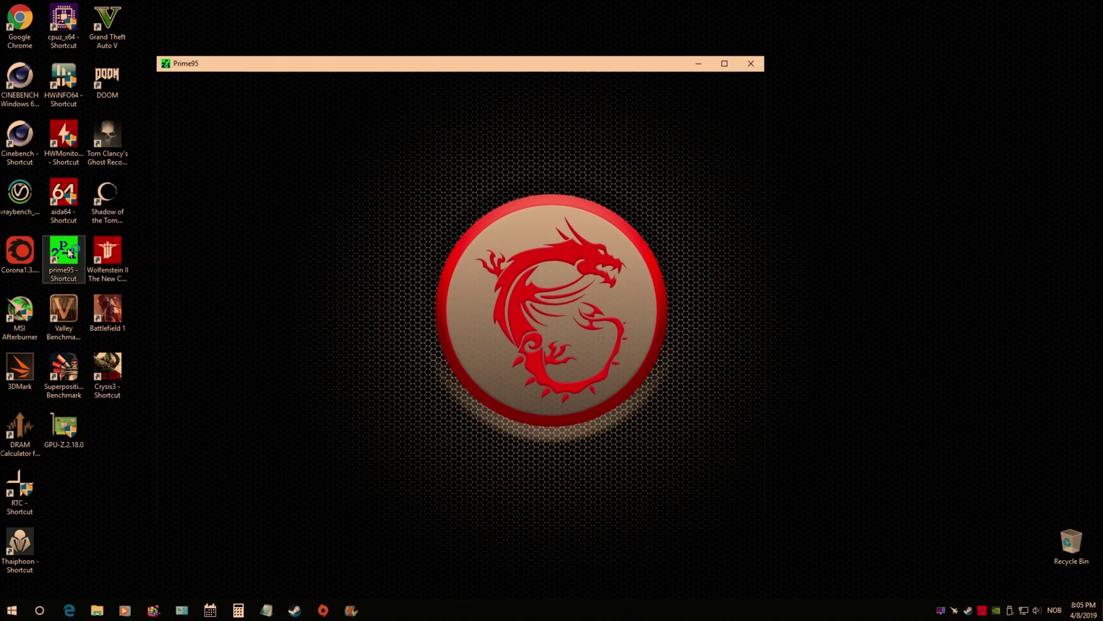
left_click(368, 258)
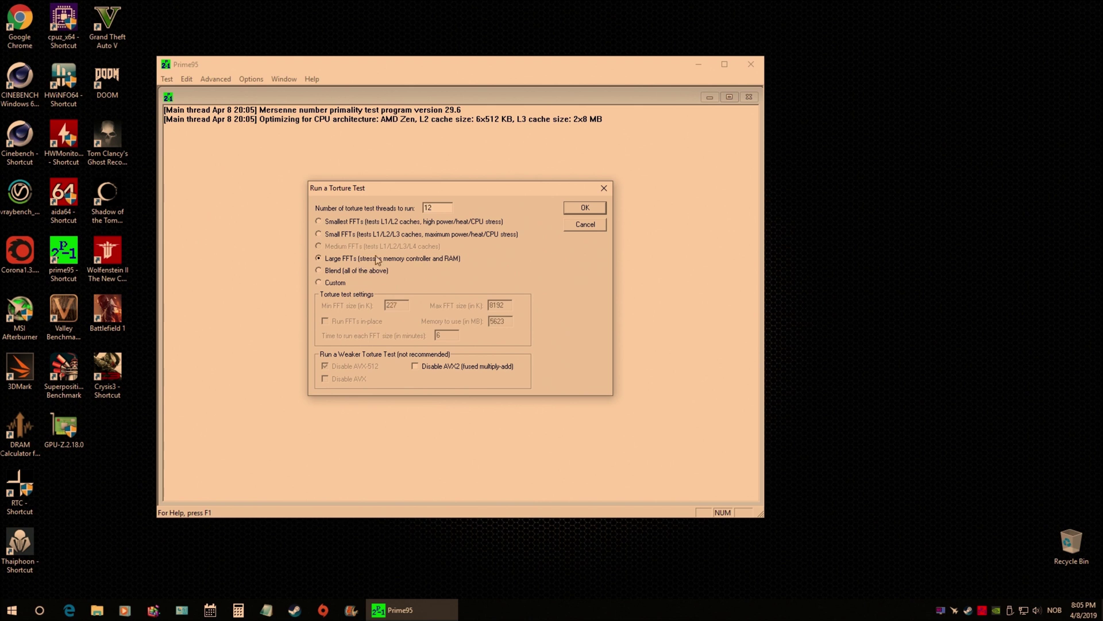
left_click(586, 208)
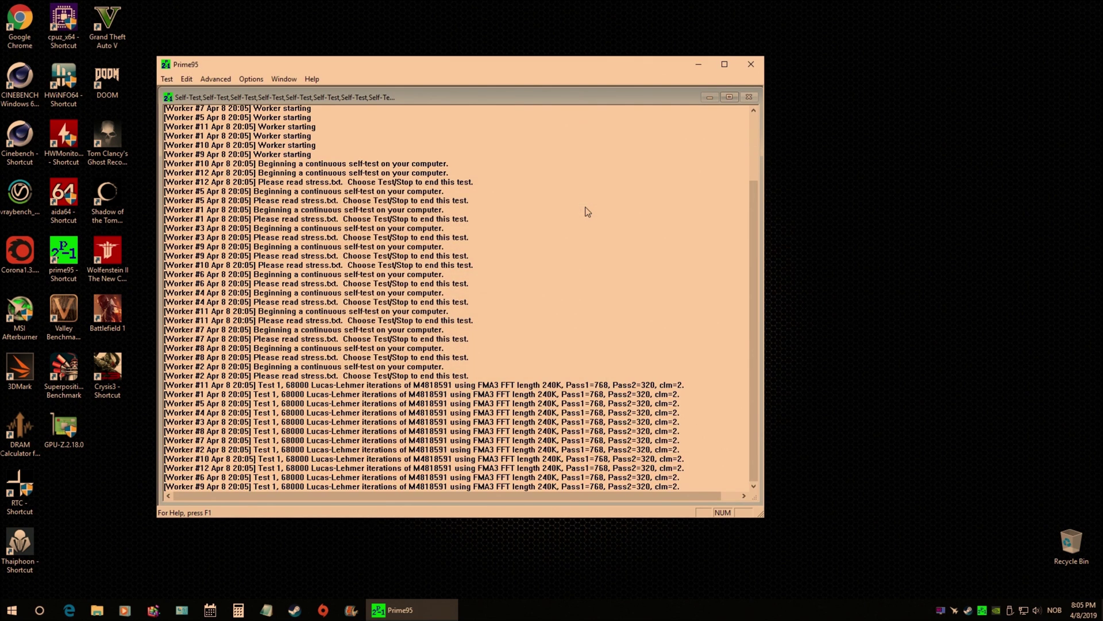
double_click(63, 138)
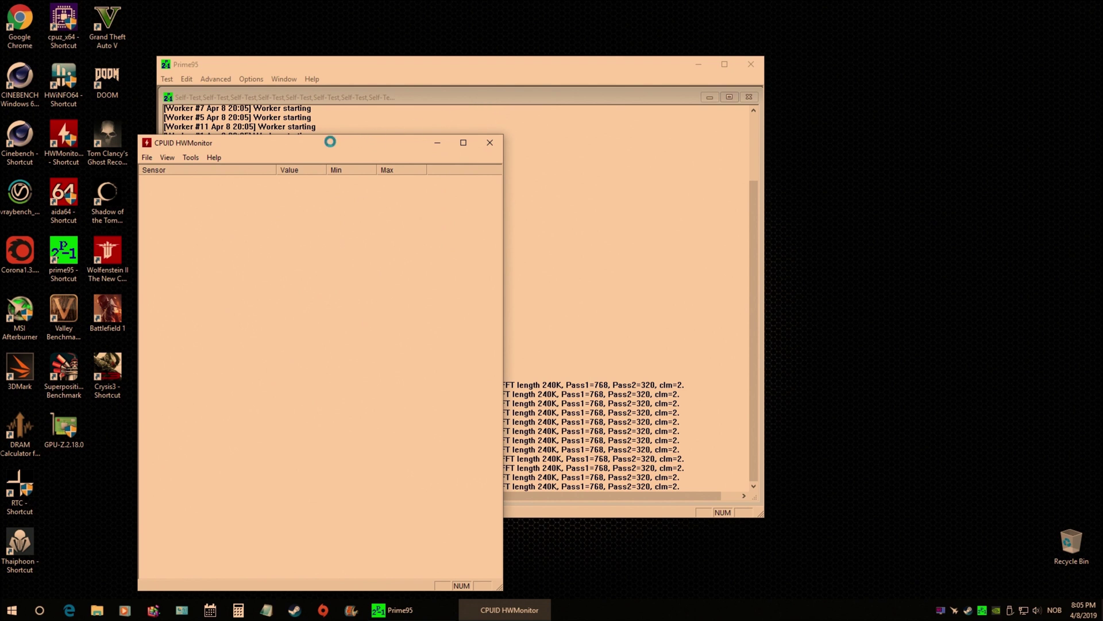
Step: Place HWMonitor on the right edge, slightly wider and stretched to full screen height
left_click_drag(330, 142, 922, 84)
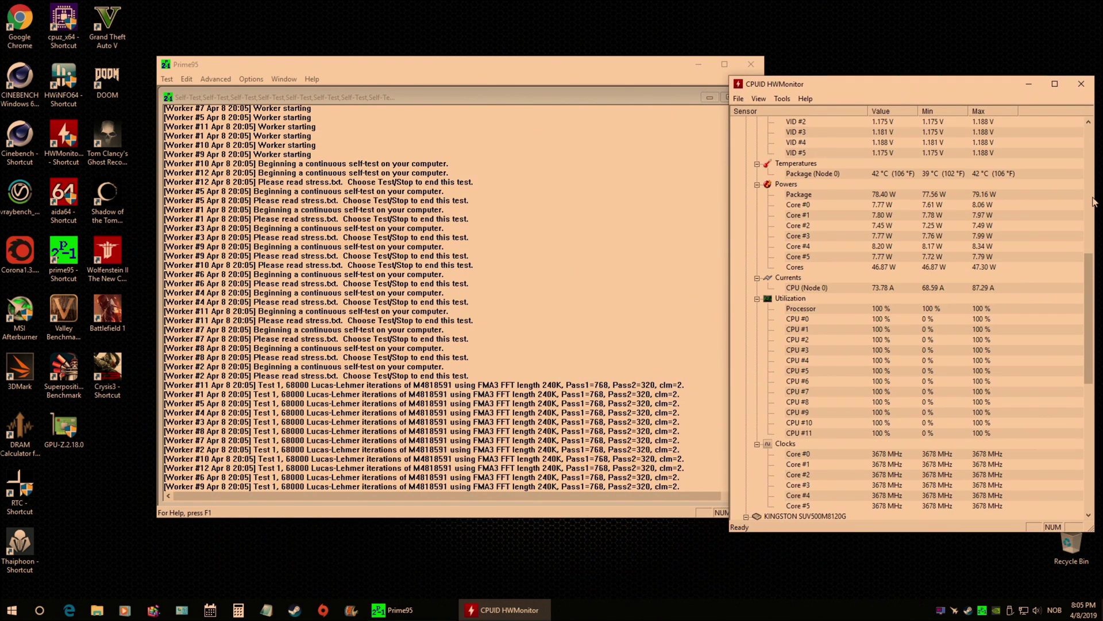
left_click_drag(1093, 201, 1028, 198)
left_click_drag(888, 91, 943, 74)
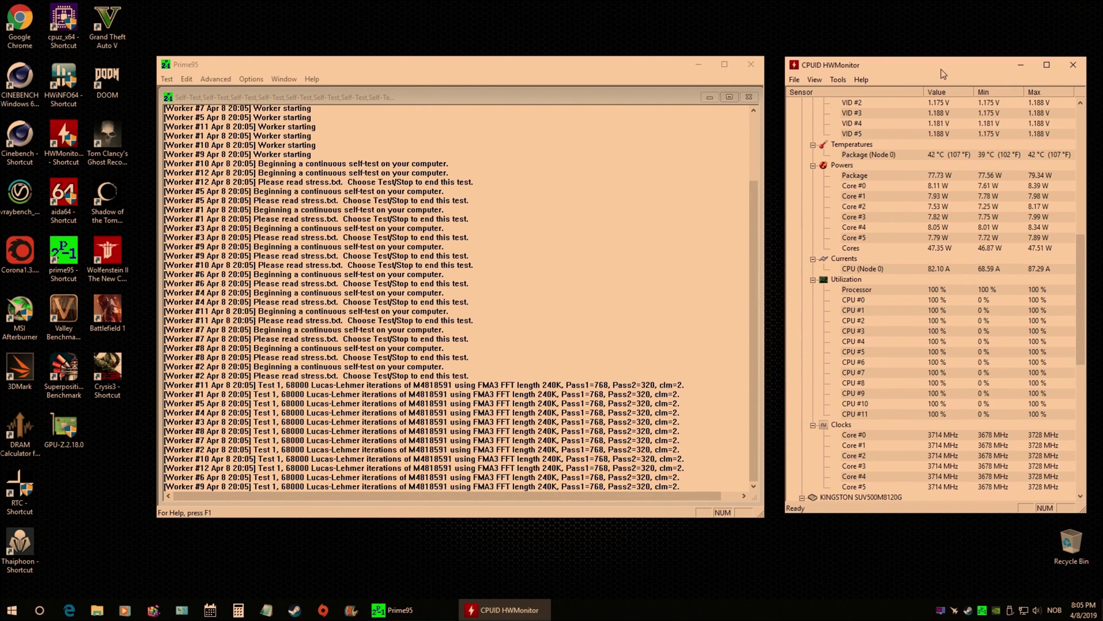
left_click_drag(1086, 173, 1091, 173)
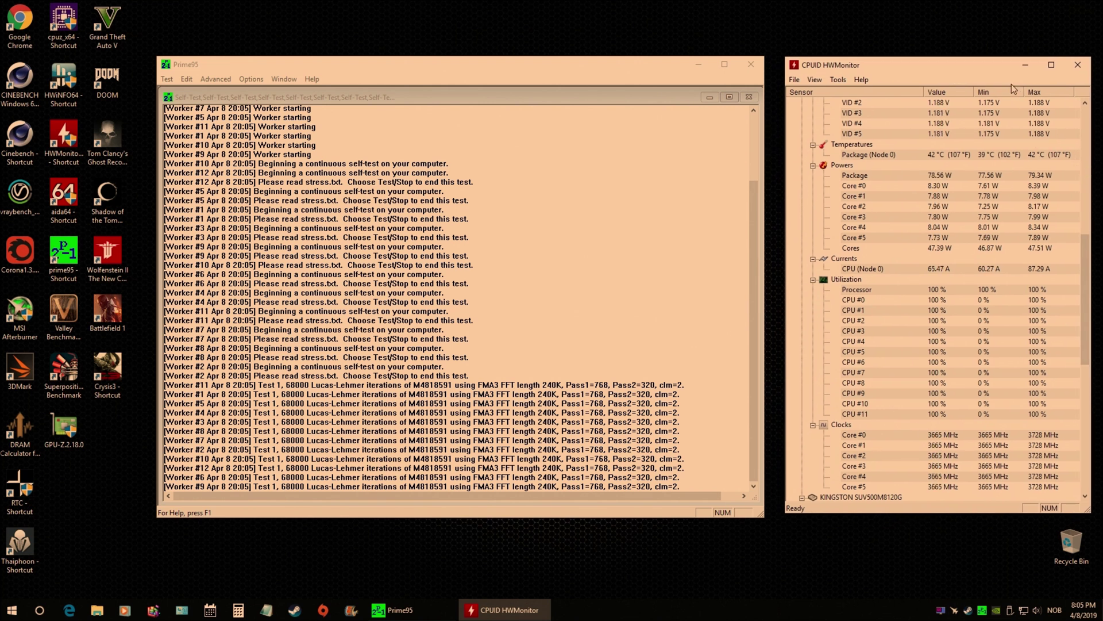
left_click_drag(978, 68, 979, 2)
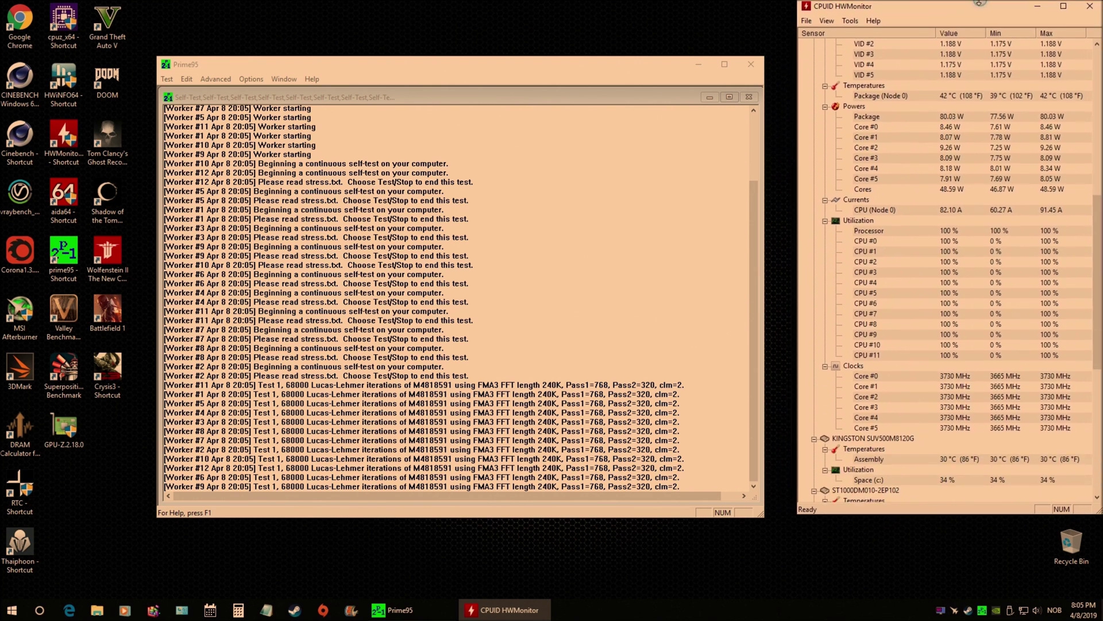
double_click(979, 2)
Step: Scroll through HWMonitor's sensors and stretch the Prime95 window to full height
scroll(932, 270, "up", 2)
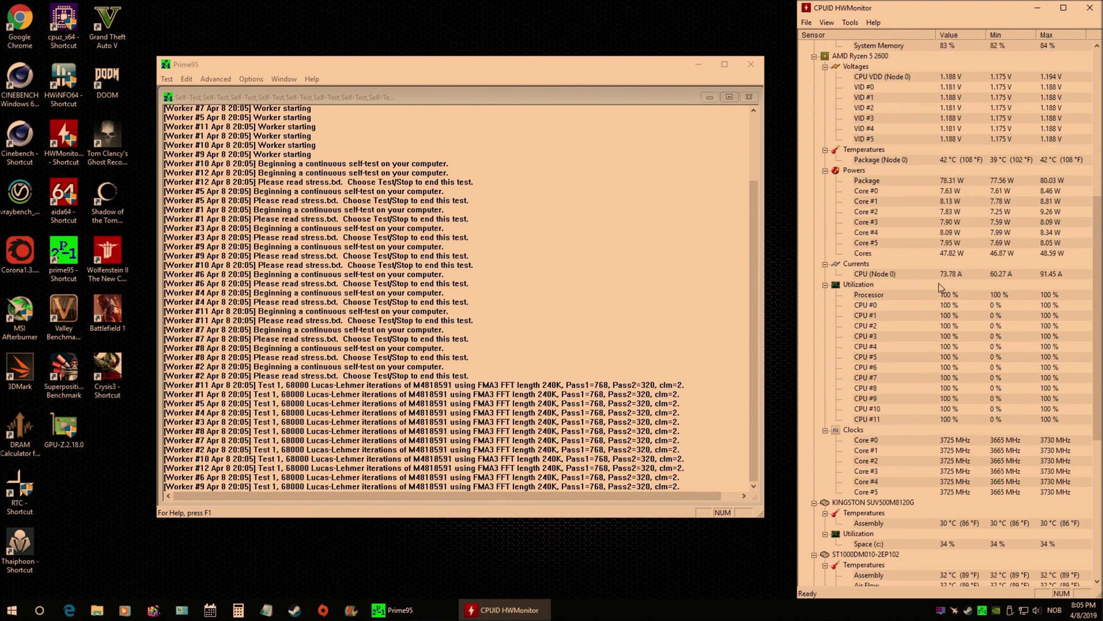
scroll(940, 287, "down", 1)
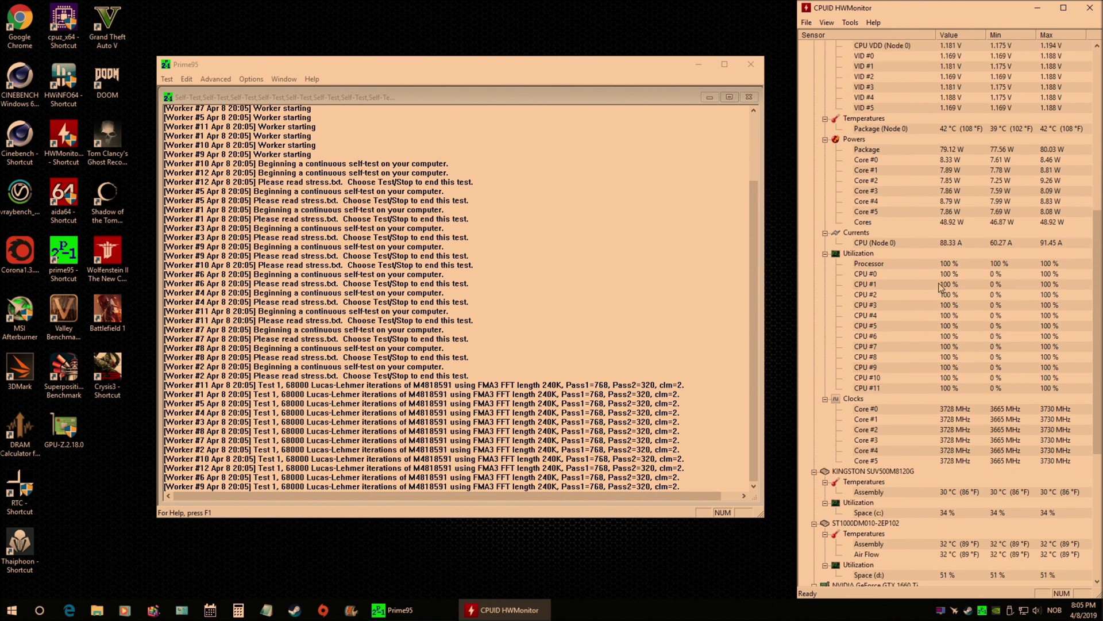
scroll(940, 287, "up", 1)
scroll(908, 202, "up", 1)
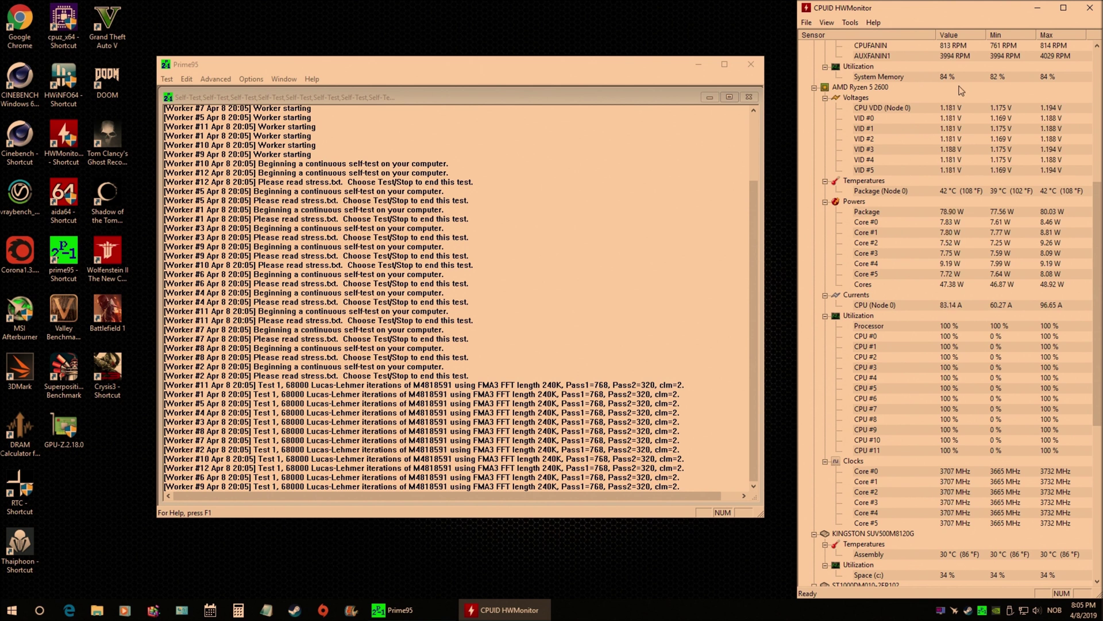
left_click_drag(645, 57, 644, 36)
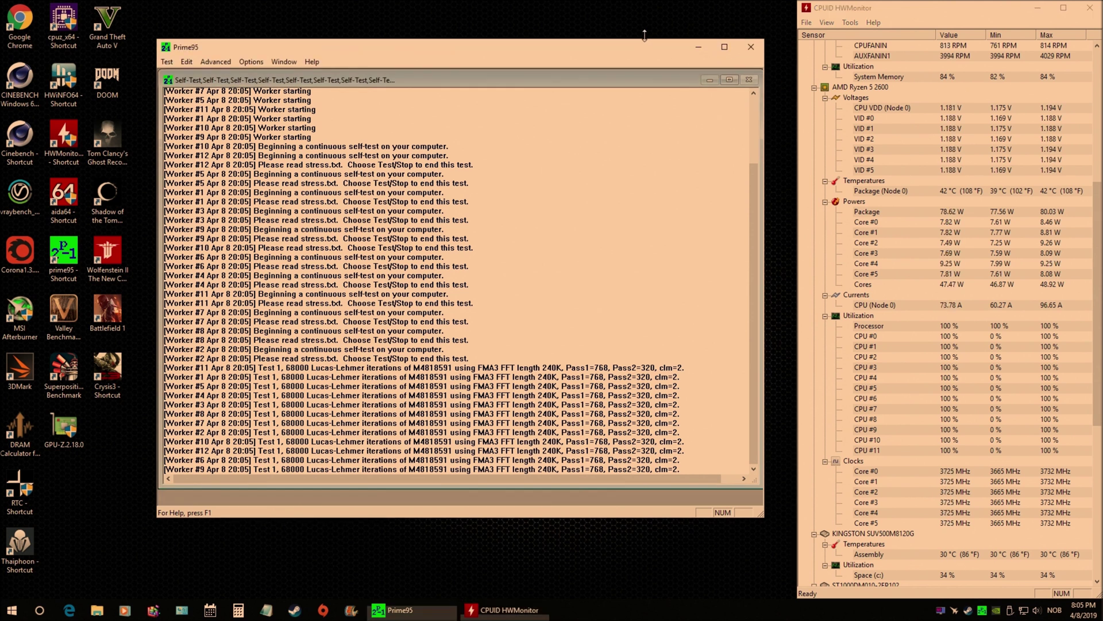
double_click(644, 36)
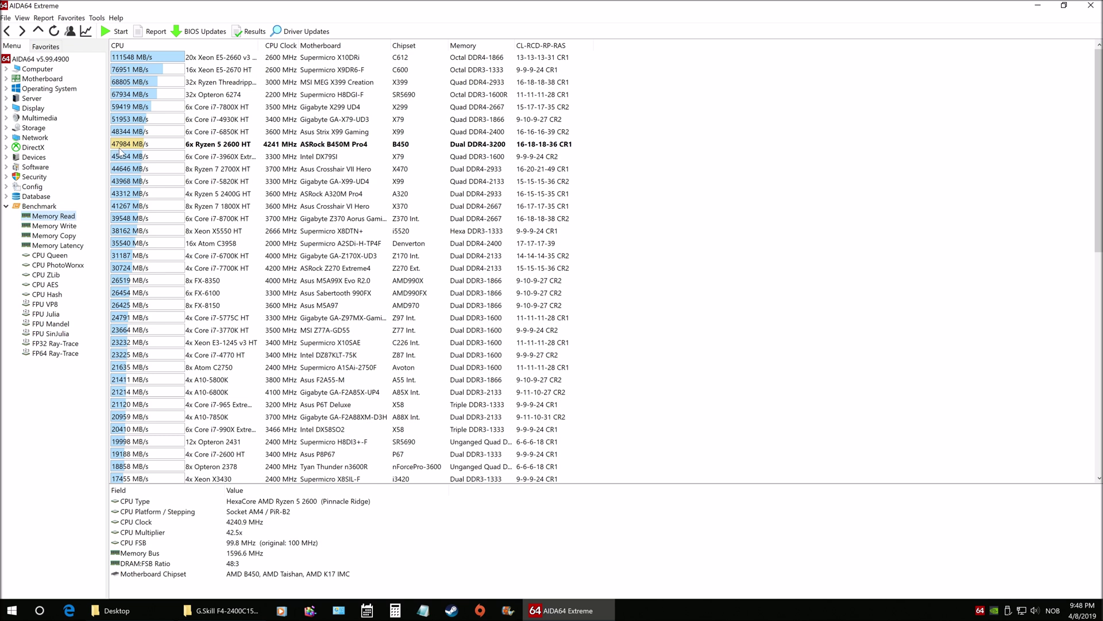
Step: View the Memory Write (46290 MB/s), Copy (41215 MB/s) and Latency (68.1 ns) results
left_click(46, 226)
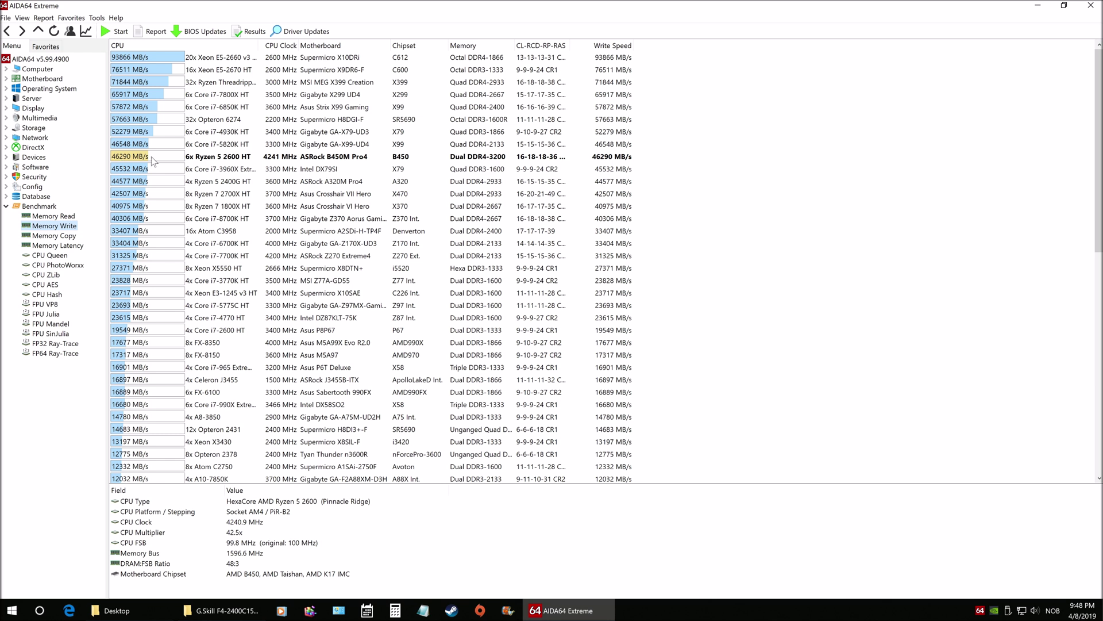
left_click(56, 236)
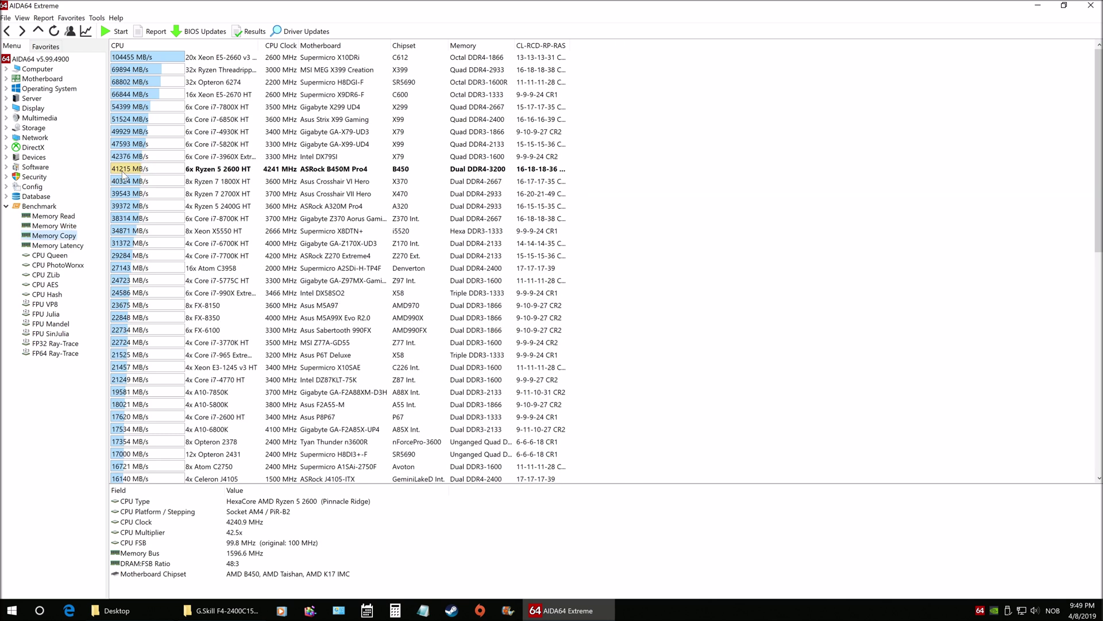
left_click(70, 247)
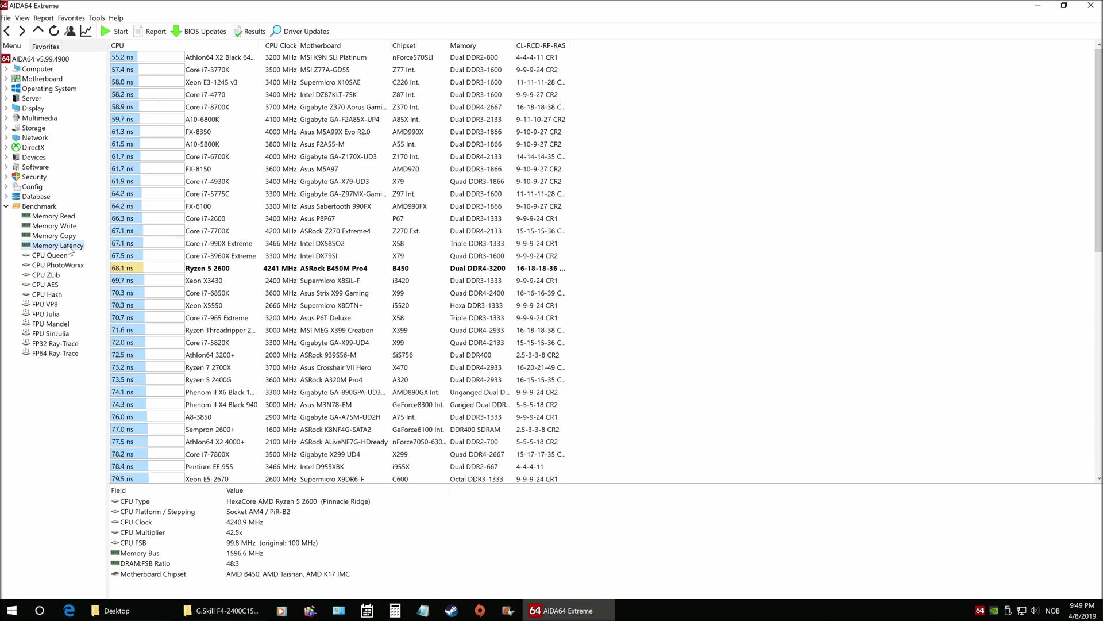